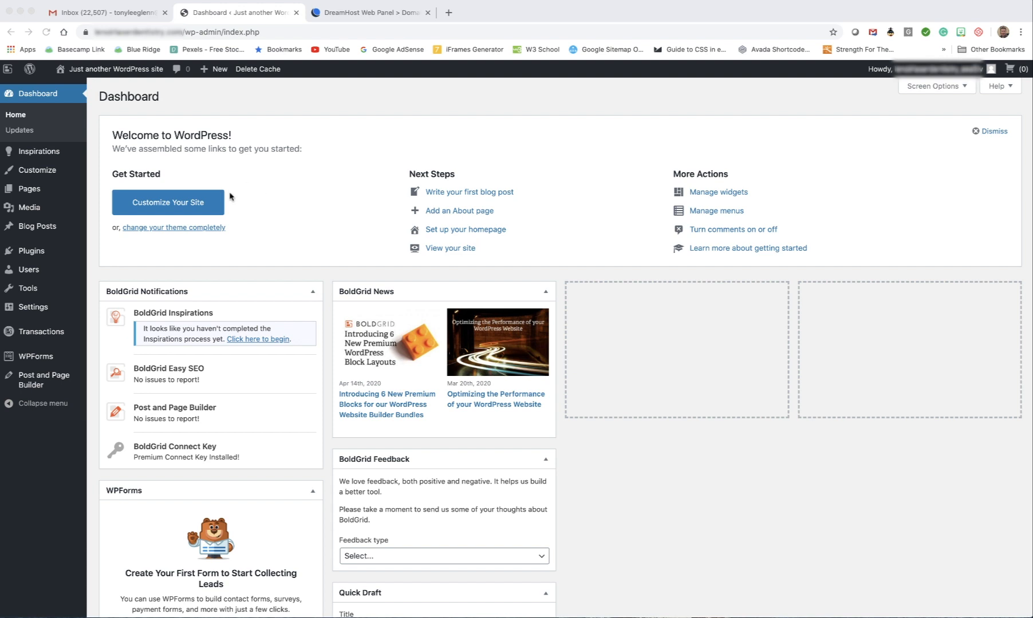
Open BoldGrid Inspirations and start its setup process to reach the theme design stage
{"action": "left_click", "coordinate": [38, 152]}
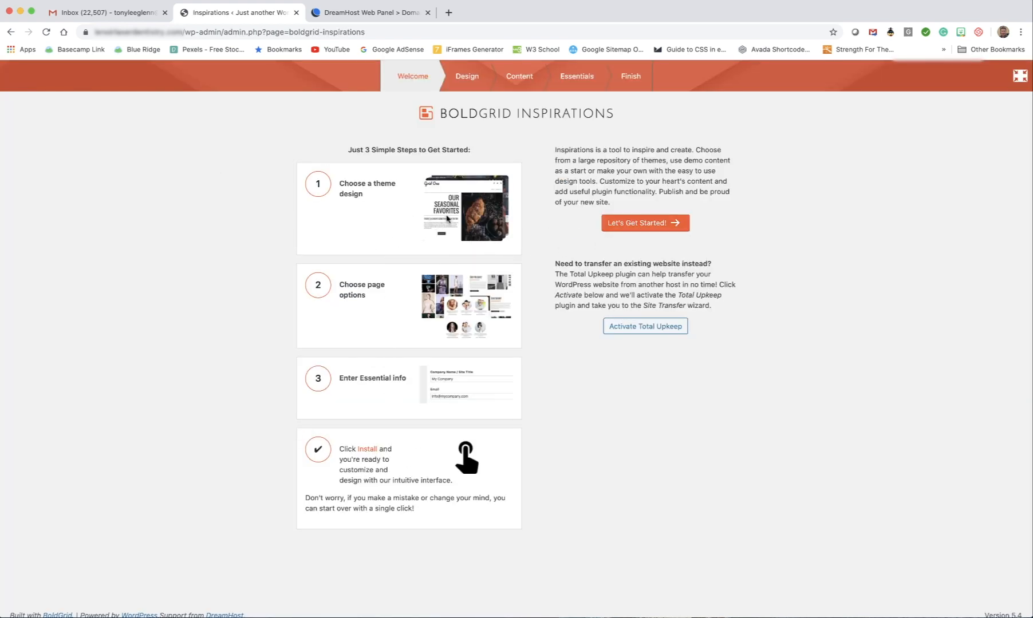
{"action": "left_click", "coordinate": [645, 222]}
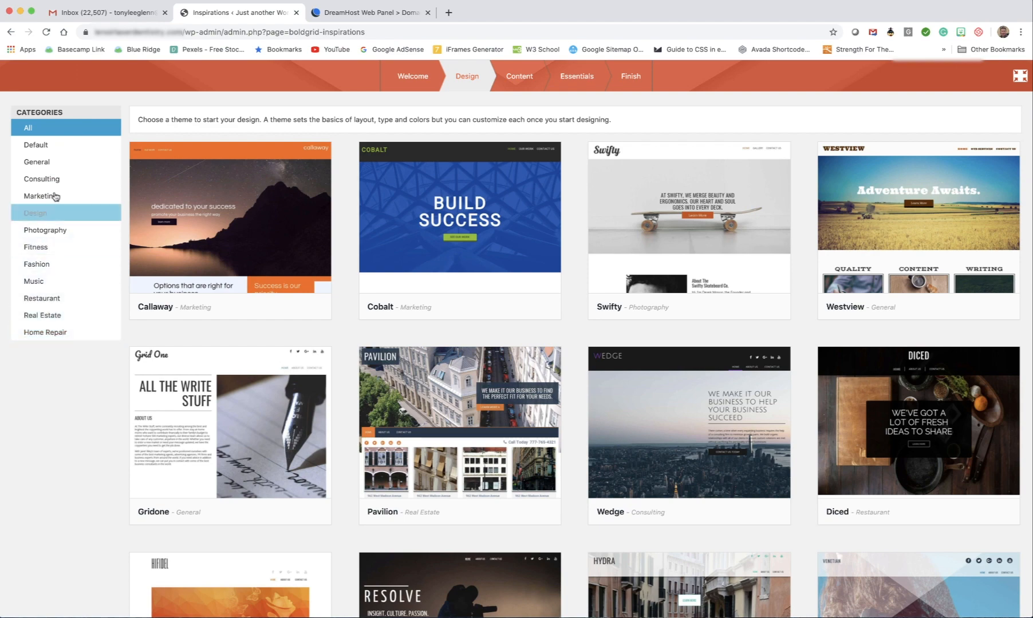
Look through the theme gallery across all categories
{"action": "mouse_move", "coordinate": [829, 281]}
{"action": "scroll", "coordinate": [829, 281], "scroll_direction": "down", "scroll_amount": 13}
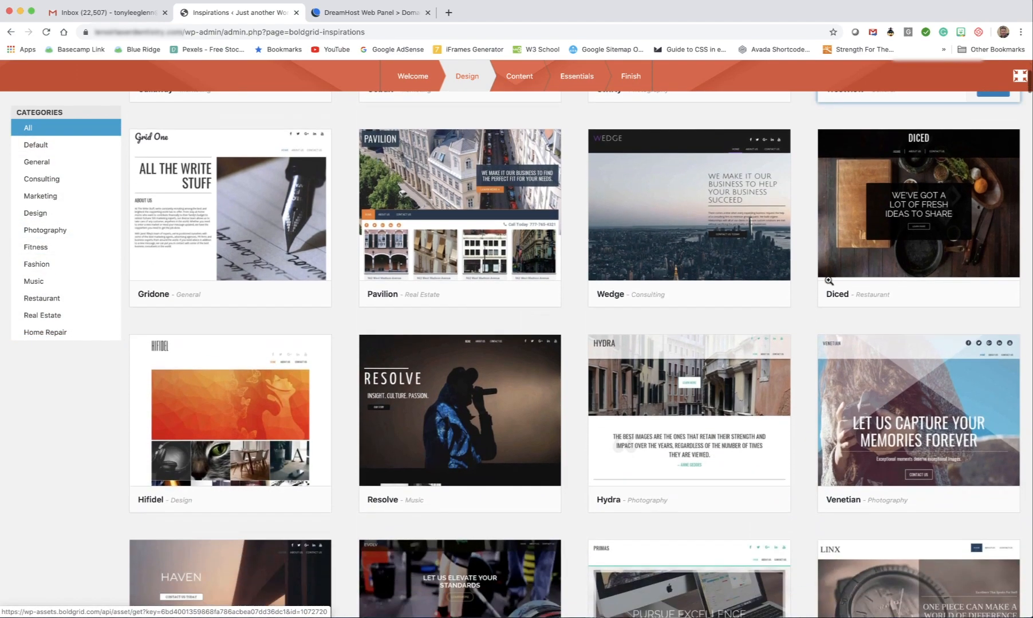
{"action": "scroll", "coordinate": [818, 283], "scroll_direction": "down", "scroll_amount": 10}
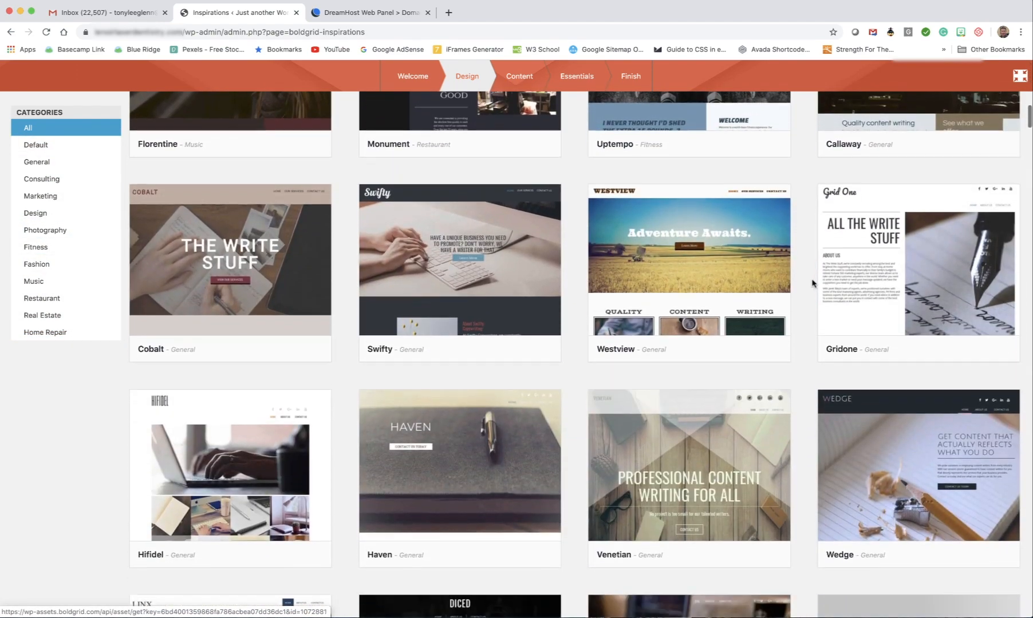
{"action": "scroll", "coordinate": [811, 282], "scroll_direction": "down", "scroll_amount": 14}
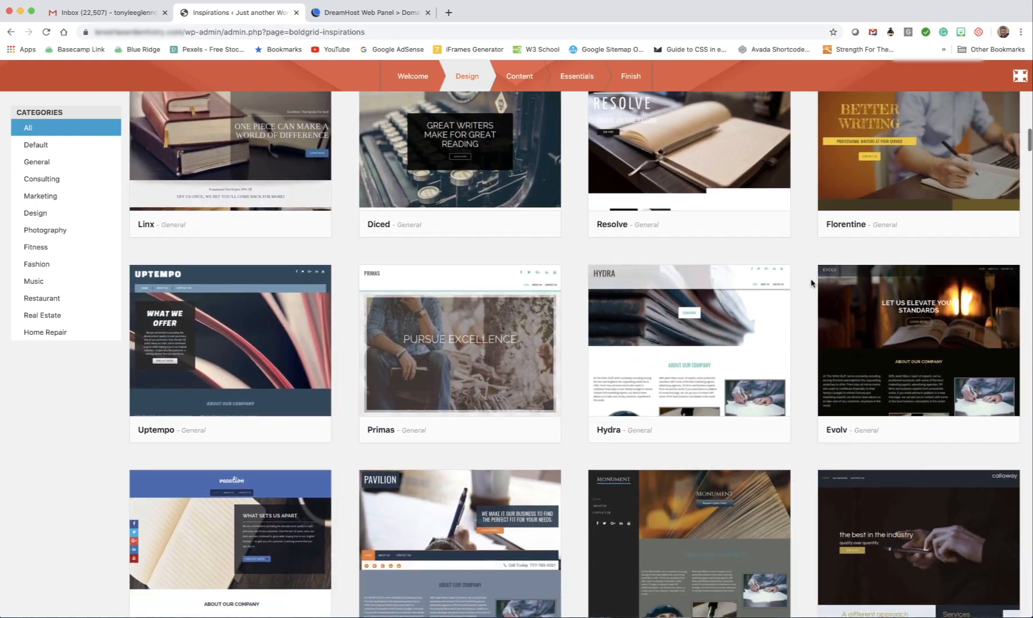
{"action": "scroll", "coordinate": [811, 283], "scroll_direction": "down", "scroll_amount": 15}
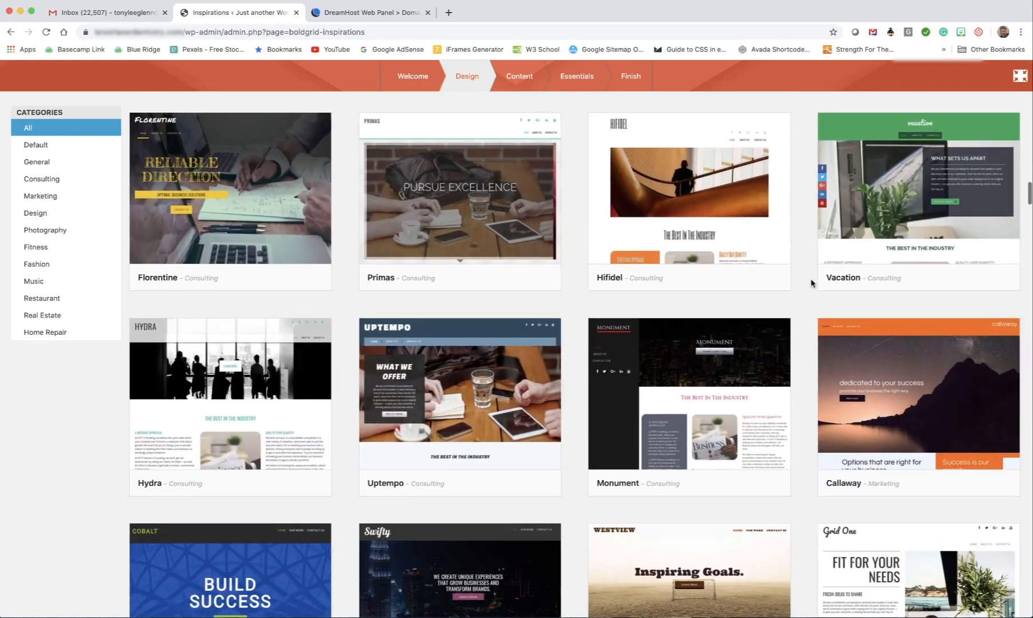
{"action": "scroll", "coordinate": [810, 283], "scroll_direction": "down", "scroll_amount": 14}
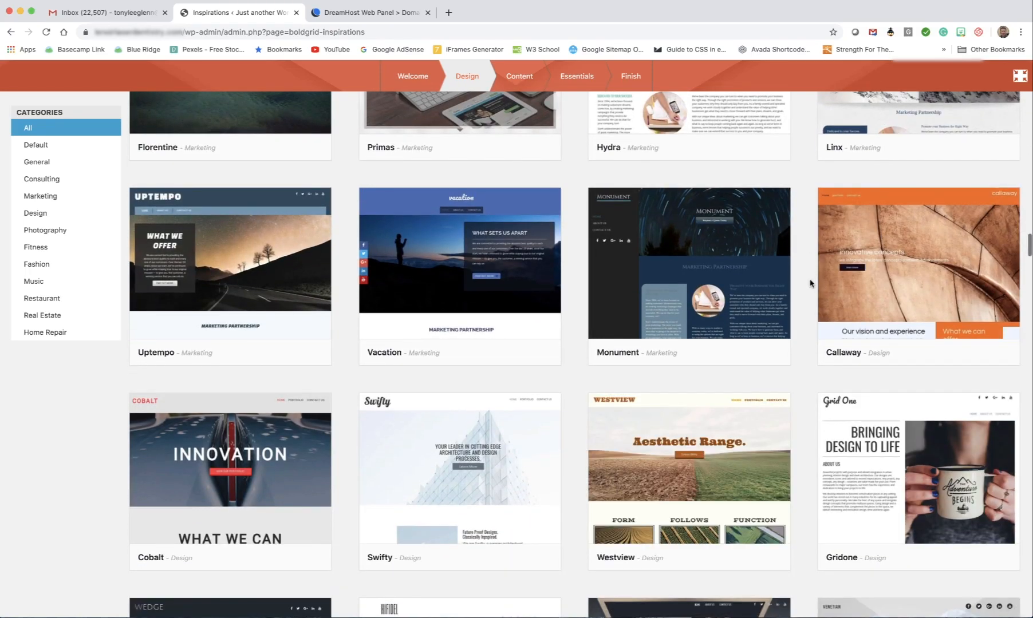
{"action": "scroll", "coordinate": [809, 283], "scroll_direction": "down", "scroll_amount": 10}
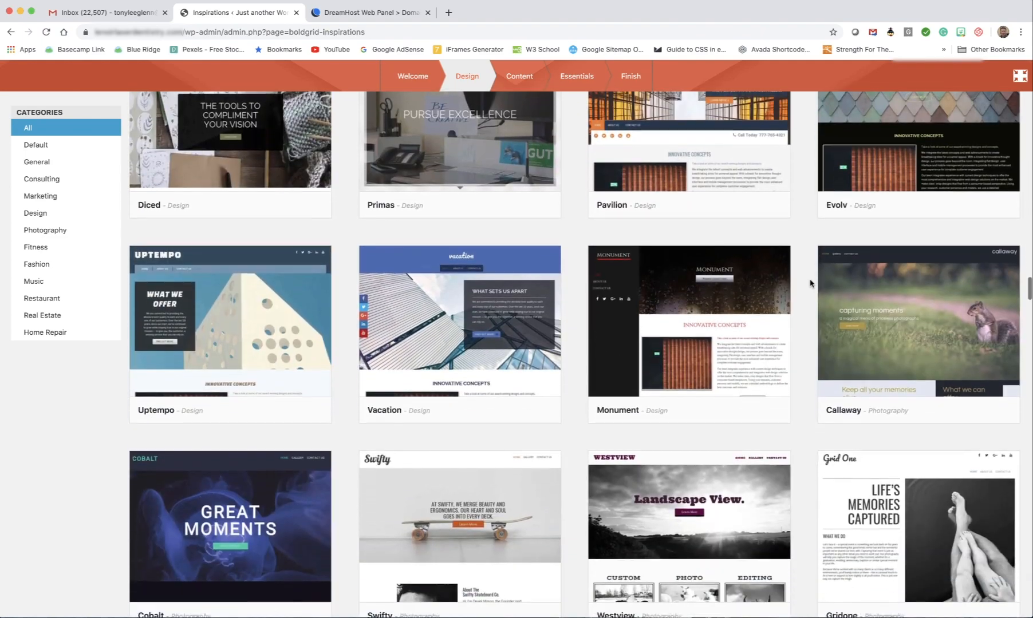
{"action": "scroll", "coordinate": [810, 283], "scroll_direction": "down", "scroll_amount": 5}
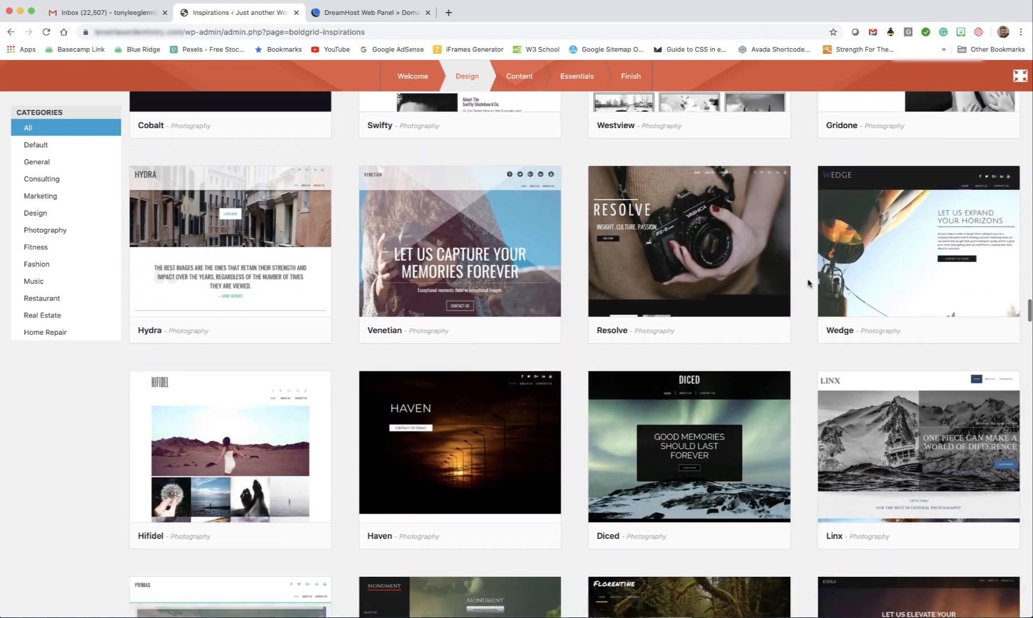
{"action": "scroll", "coordinate": [808, 283], "scroll_direction": "up", "scroll_amount": 1}
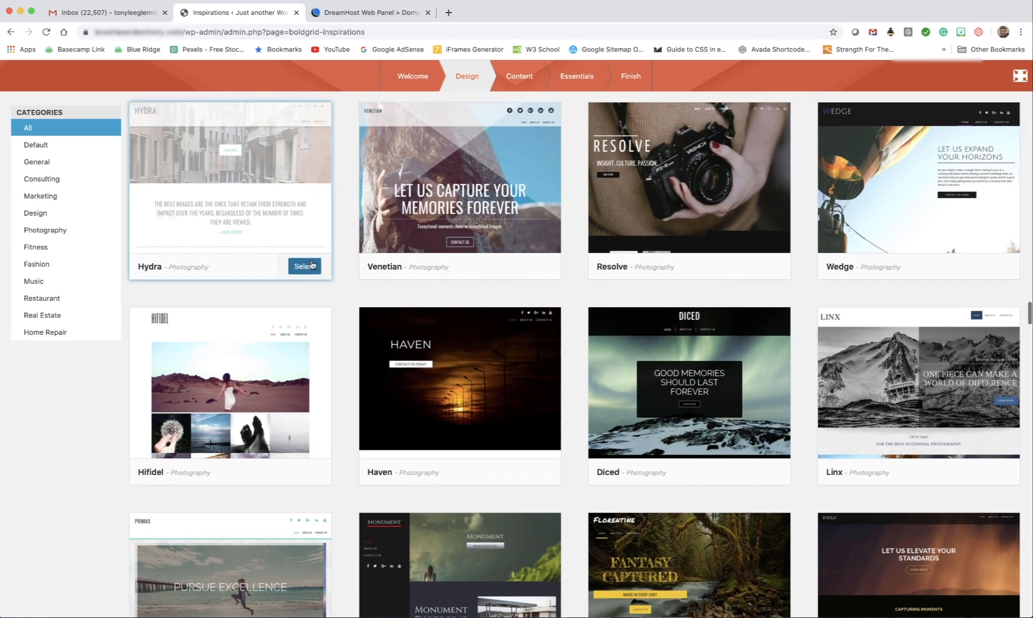
Browse the themes by category, filtering the gallery by Fitness, Photography, Design and Marketing in turn
{"action": "left_click", "coordinate": [36, 250]}
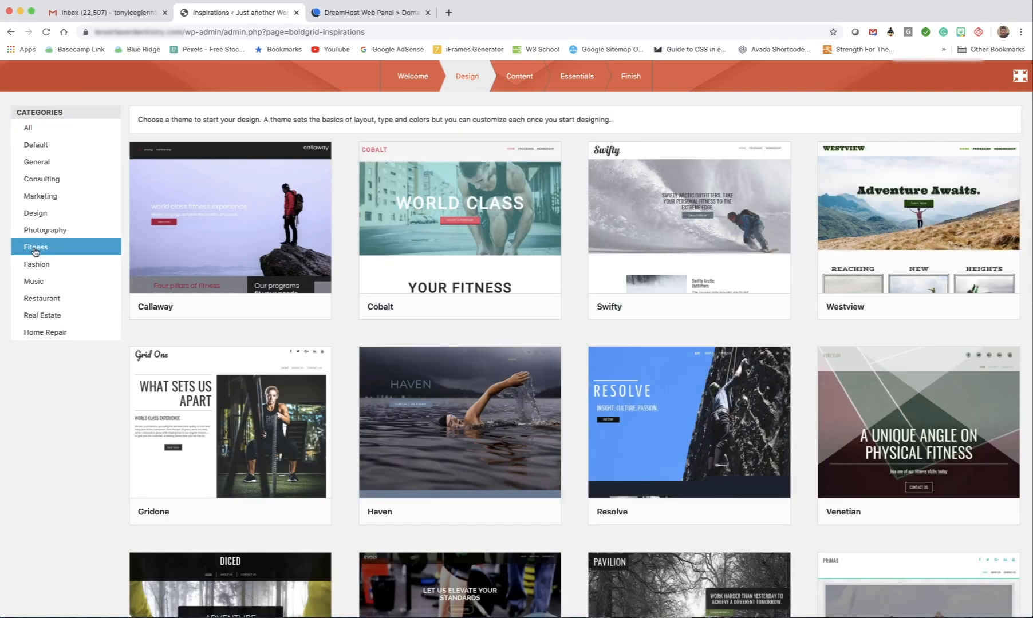
{"action": "left_click", "coordinate": [62, 231]}
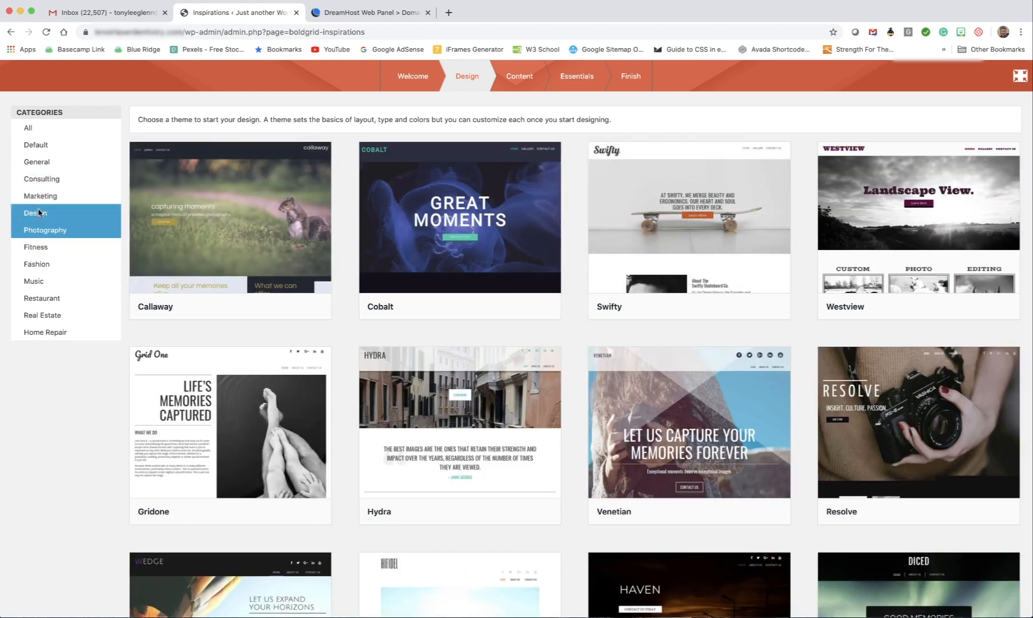
{"action": "left_click", "coordinate": [35, 213]}
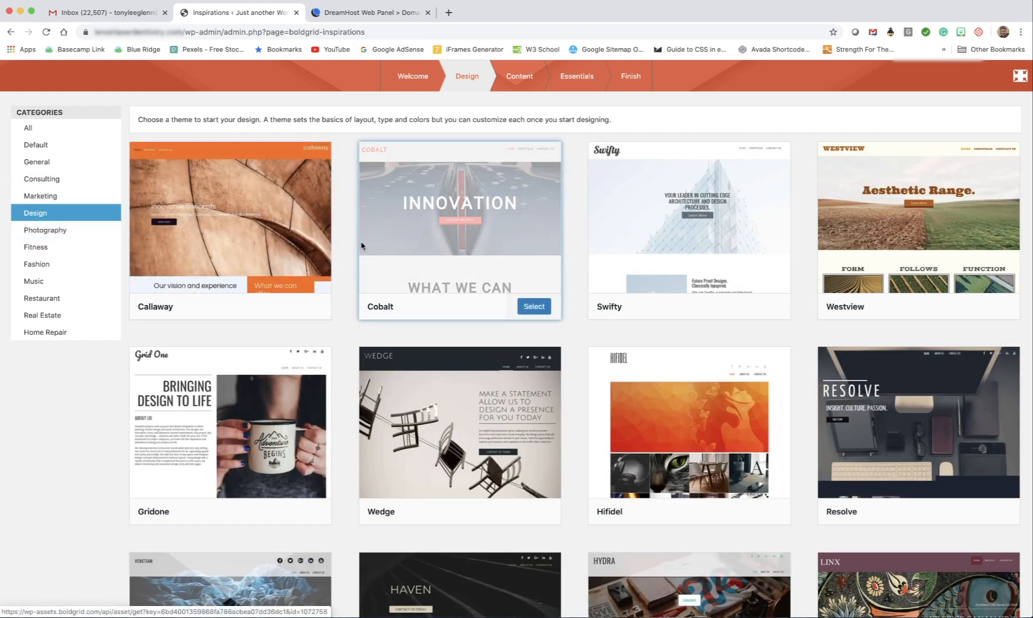
{"action": "left_click", "coordinate": [40, 196]}
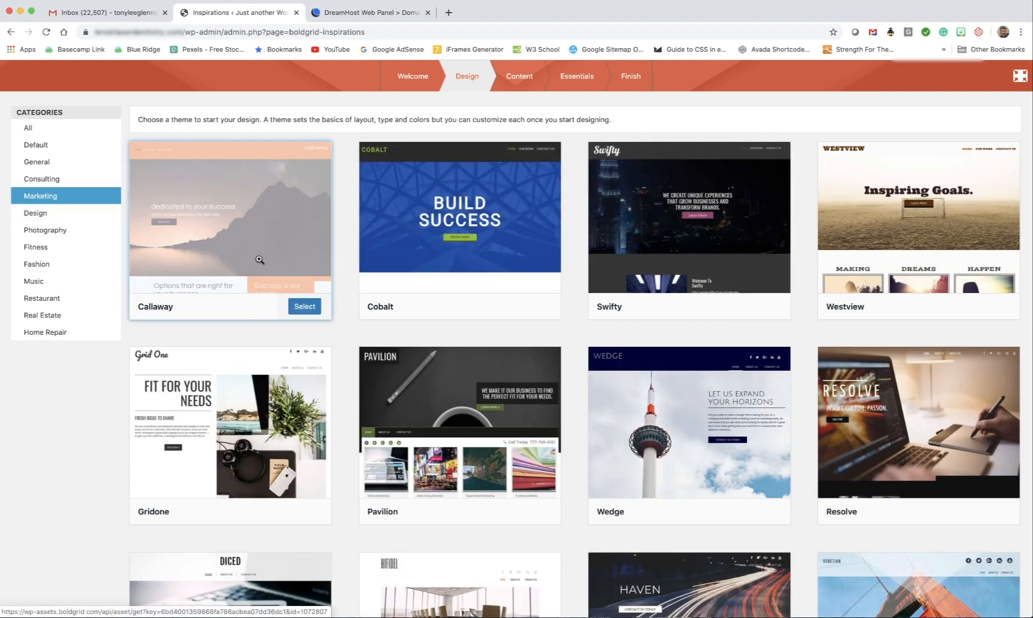
{"action": "scroll", "coordinate": [571, 359], "scroll_direction": "down", "scroll_amount": 6}
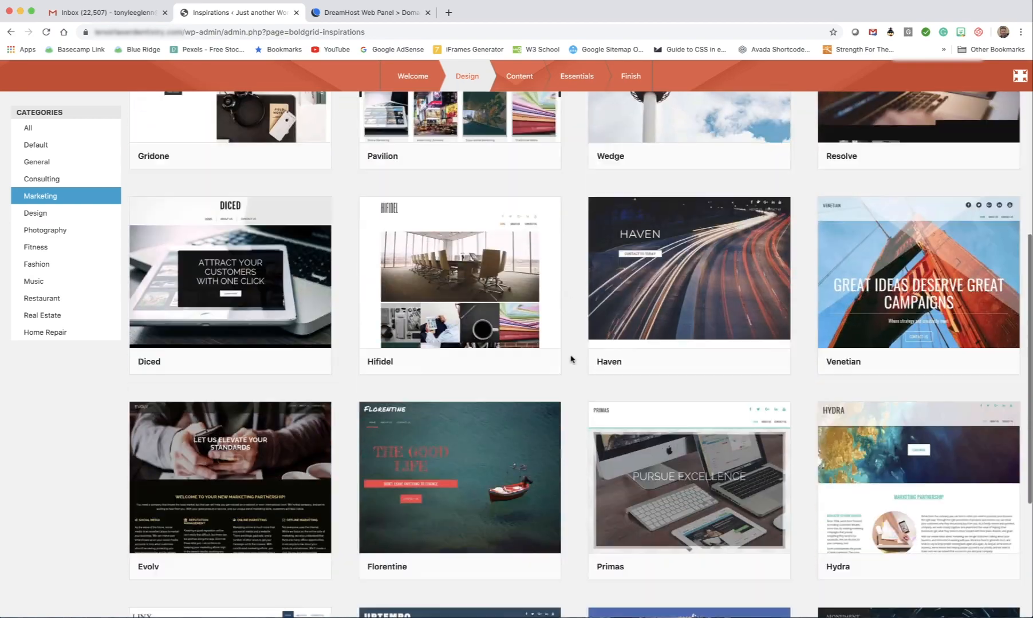
{"action": "scroll", "coordinate": [571, 359], "scroll_direction": "down", "scroll_amount": 3}
{"action": "scroll", "coordinate": [570, 358], "scroll_direction": "up", "scroll_amount": 9}
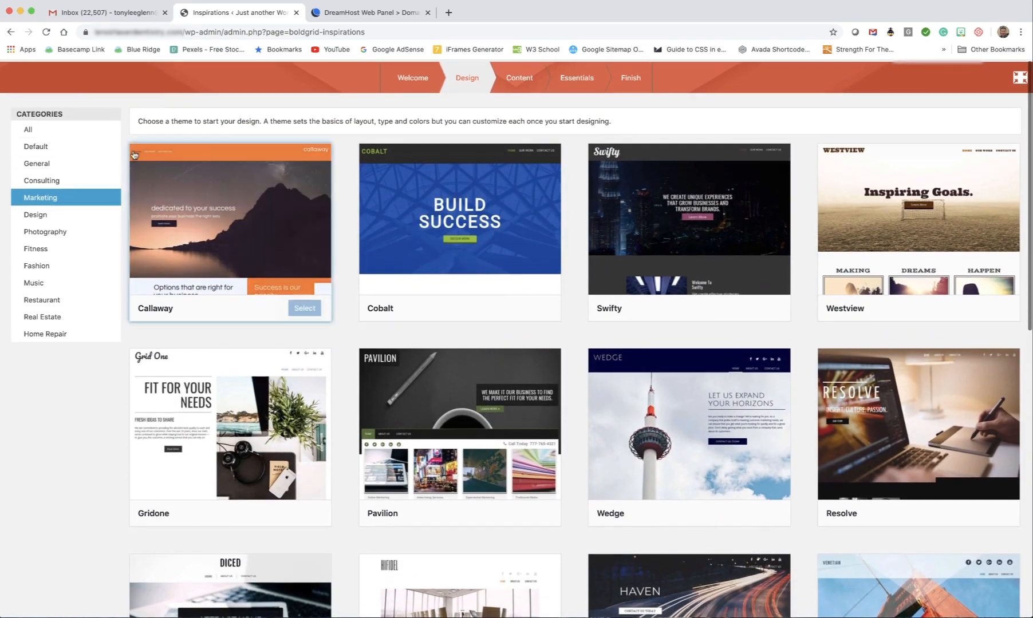
Show themes from all categories again and select the Wedge consulting theme
{"action": "left_click", "coordinate": [27, 130]}
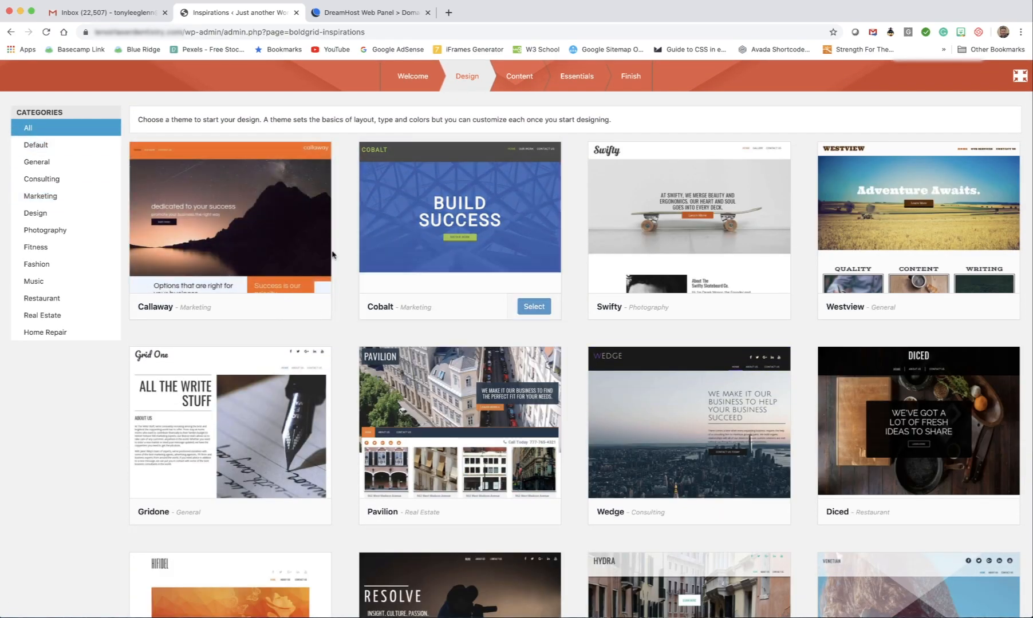
{"action": "scroll", "coordinate": [498, 322], "scroll_direction": "down", "scroll_amount": 2}
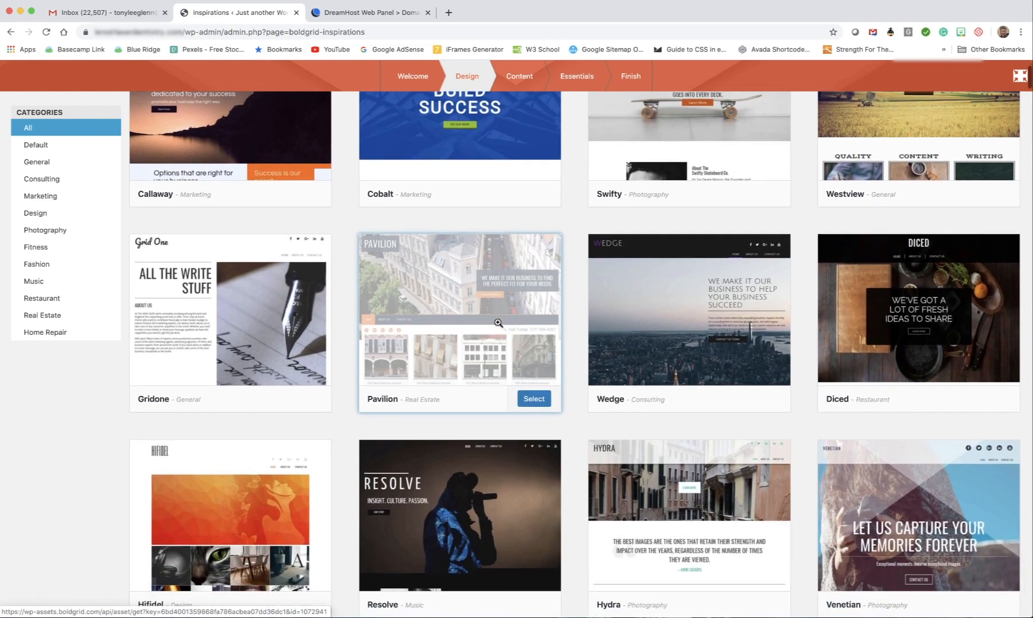
{"action": "scroll", "coordinate": [498, 322], "scroll_direction": "up", "scroll_amount": 2}
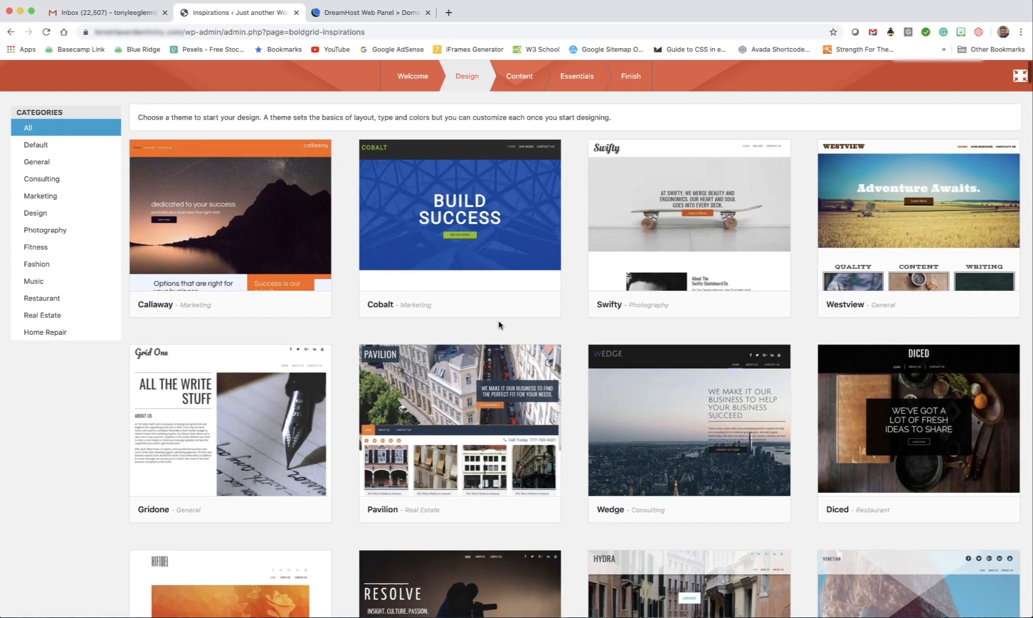
{"action": "scroll", "coordinate": [498, 325], "scroll_direction": "down", "scroll_amount": 2}
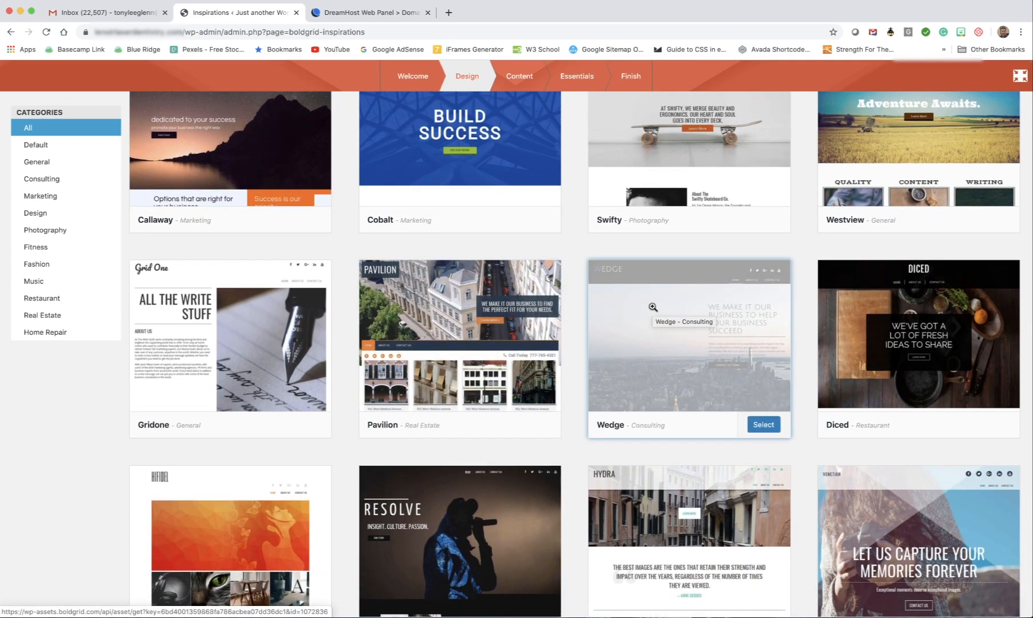
{"action": "left_click", "coordinate": [762, 426]}
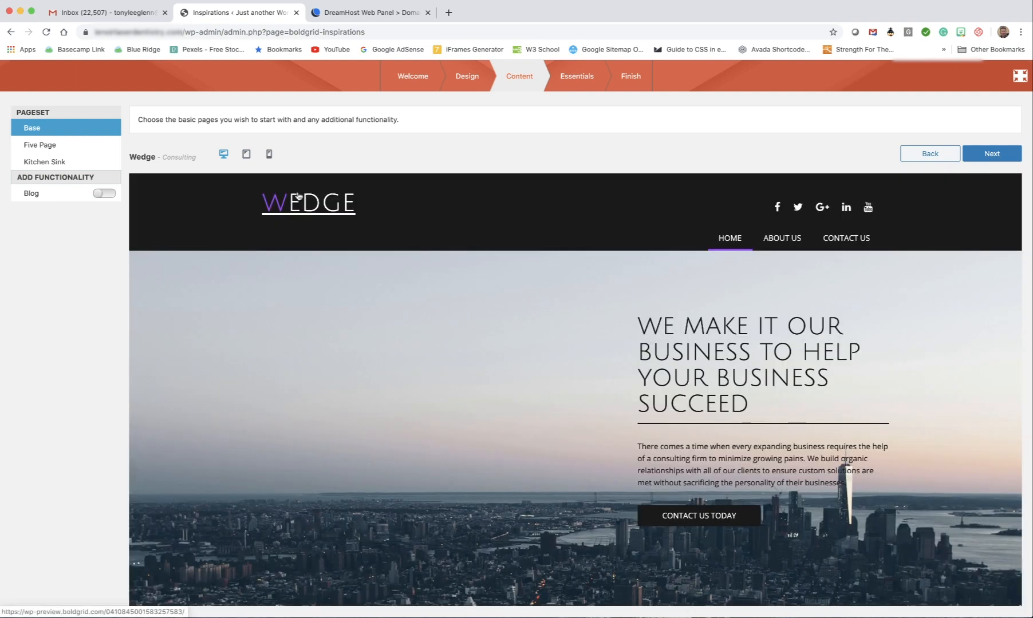
Examine the Contact Us and About Us pages in the Wedge theme's desktop preview with the Base pageset
{"action": "left_click", "coordinate": [698, 520]}
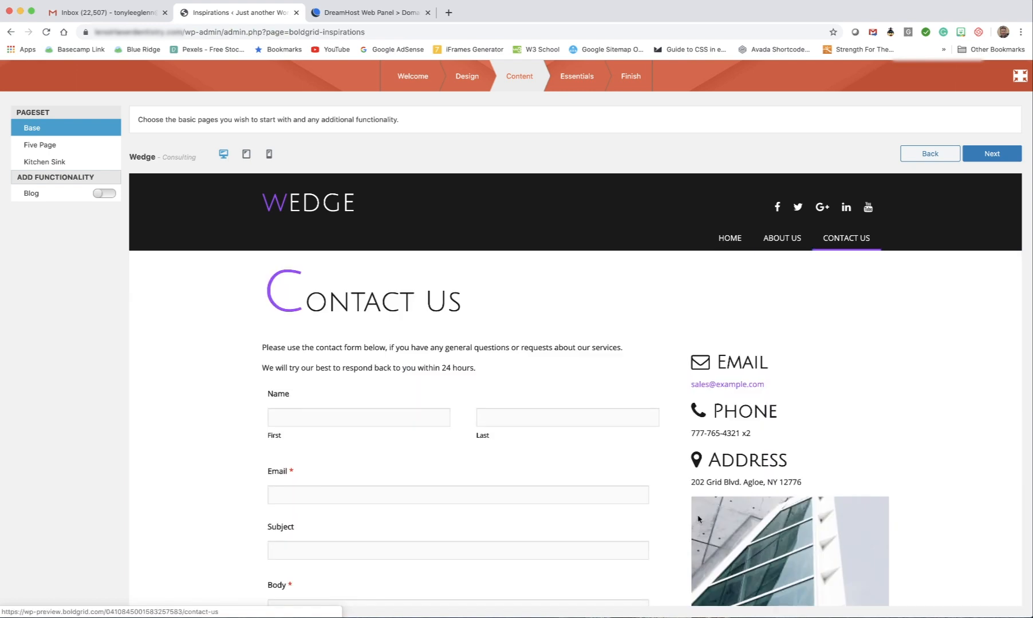
{"action": "left_click", "coordinate": [783, 240]}
{"action": "scroll", "coordinate": [570, 428], "scroll_direction": "down", "scroll_amount": 2}
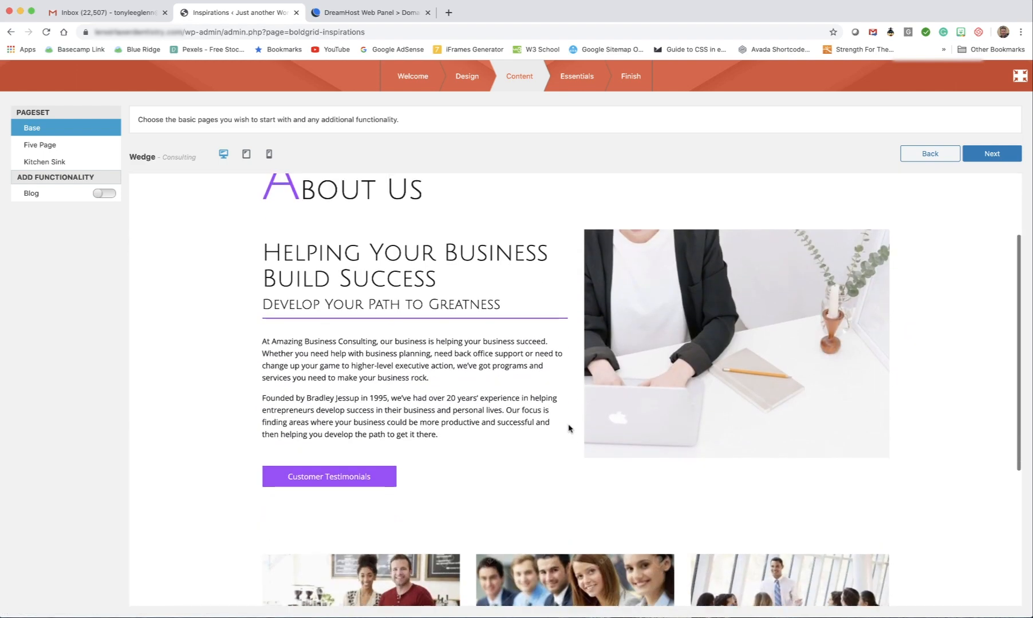
{"action": "scroll", "coordinate": [570, 428], "scroll_direction": "down", "scroll_amount": 4}
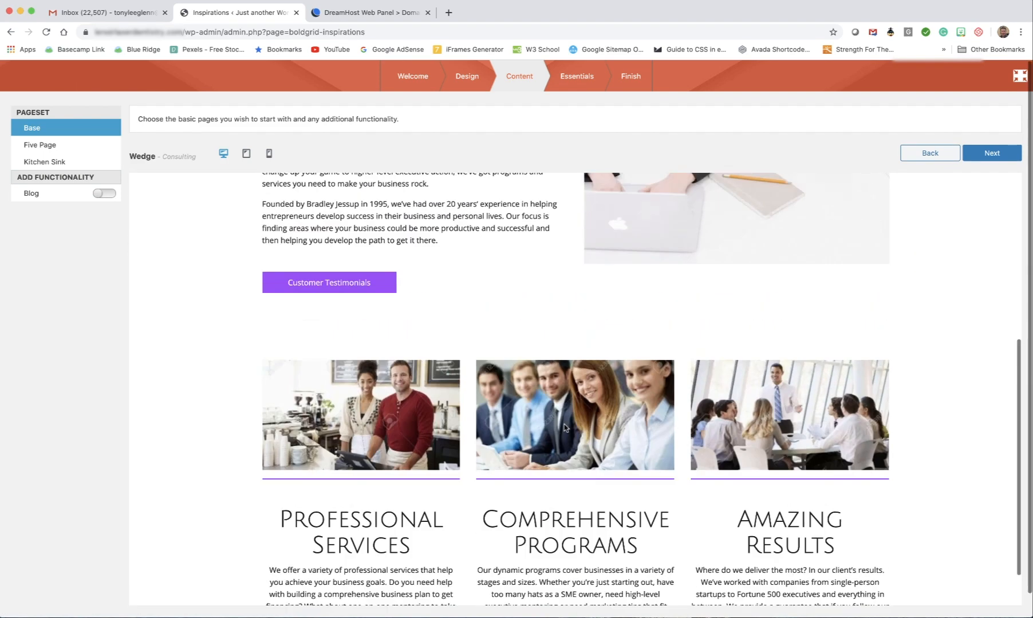
{"action": "scroll", "coordinate": [564, 427], "scroll_direction": "up", "scroll_amount": 6}
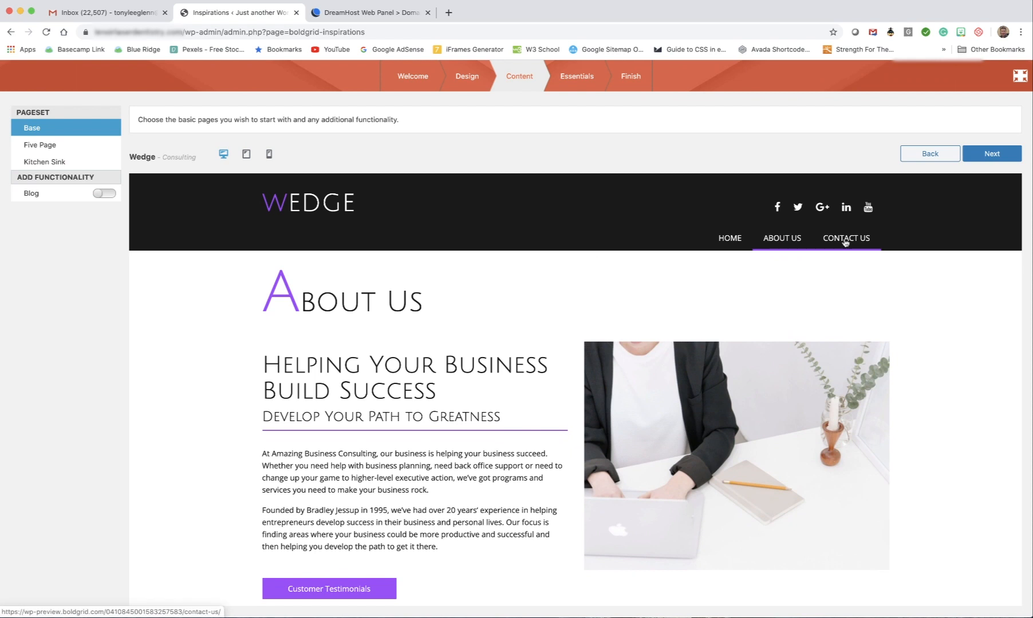
{"action": "left_click", "coordinate": [845, 242]}
{"action": "scroll", "coordinate": [552, 328], "scroll_direction": "down", "scroll_amount": 3}
{"action": "scroll", "coordinate": [550, 324], "scroll_direction": "up", "scroll_amount": 3}
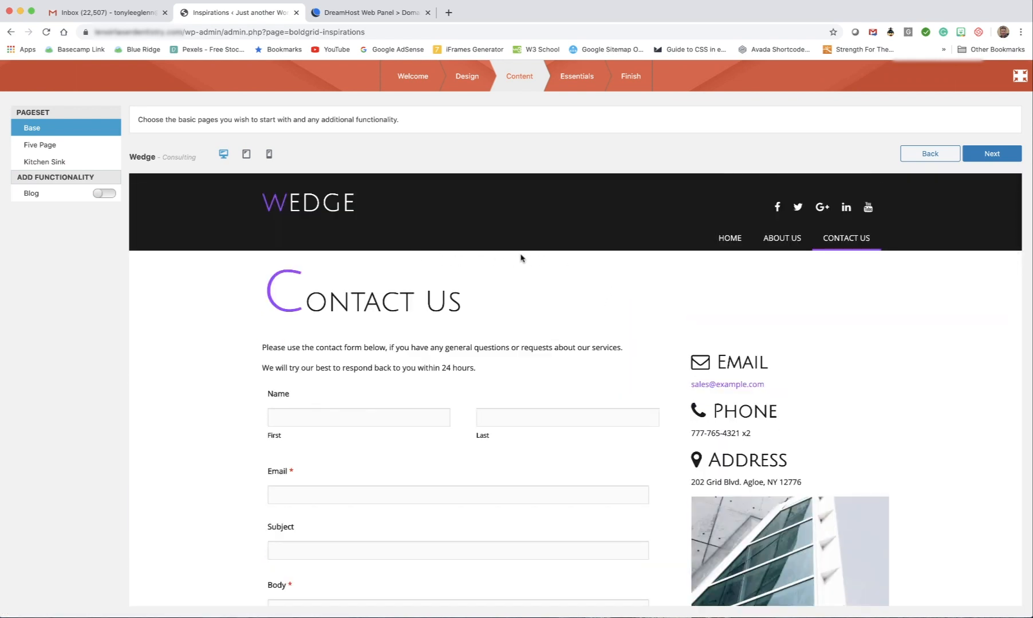
Return from the Wedge content preview to the theme selection and look through more themes in the gallery
{"action": "left_click", "coordinate": [928, 156]}
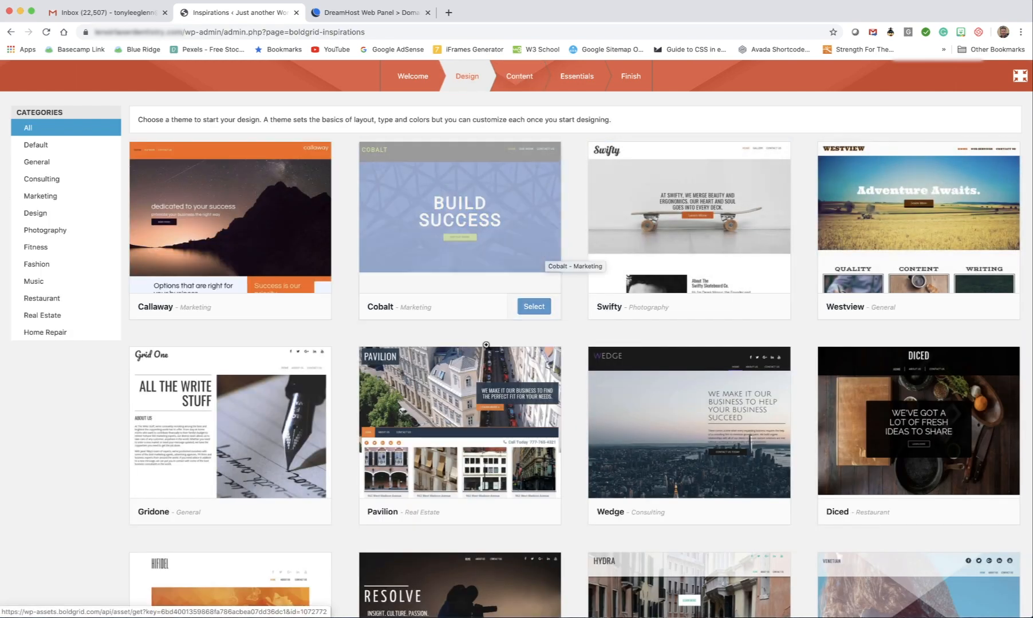
{"action": "scroll", "coordinate": [468, 424], "scroll_direction": "down", "scroll_amount": 5}
{"action": "scroll", "coordinate": [468, 424], "scroll_direction": "down", "scroll_amount": 2}
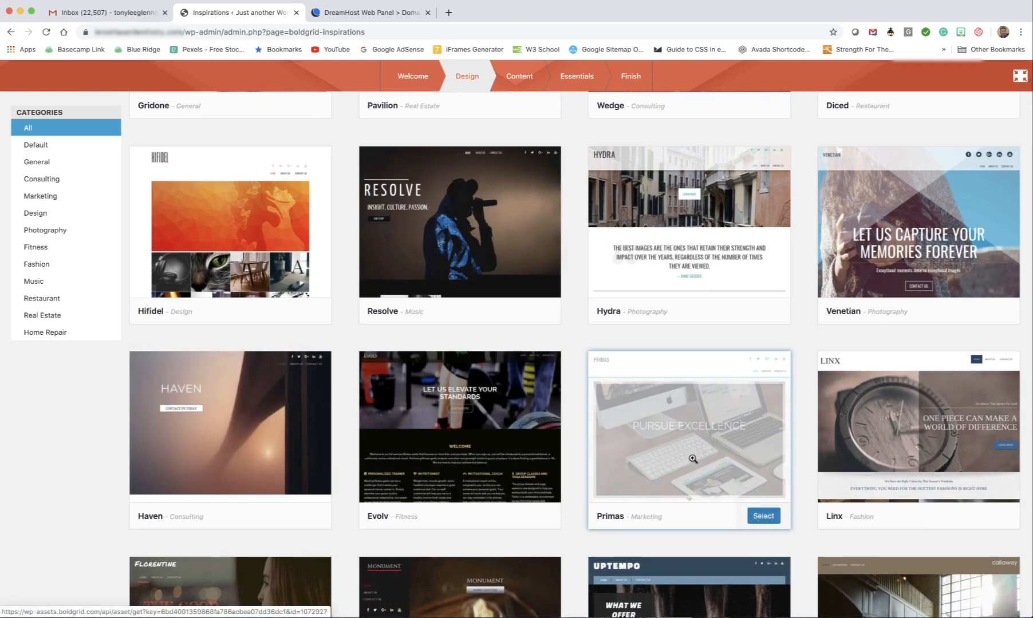
{"action": "scroll", "coordinate": [684, 456], "scroll_direction": "down", "scroll_amount": 6}
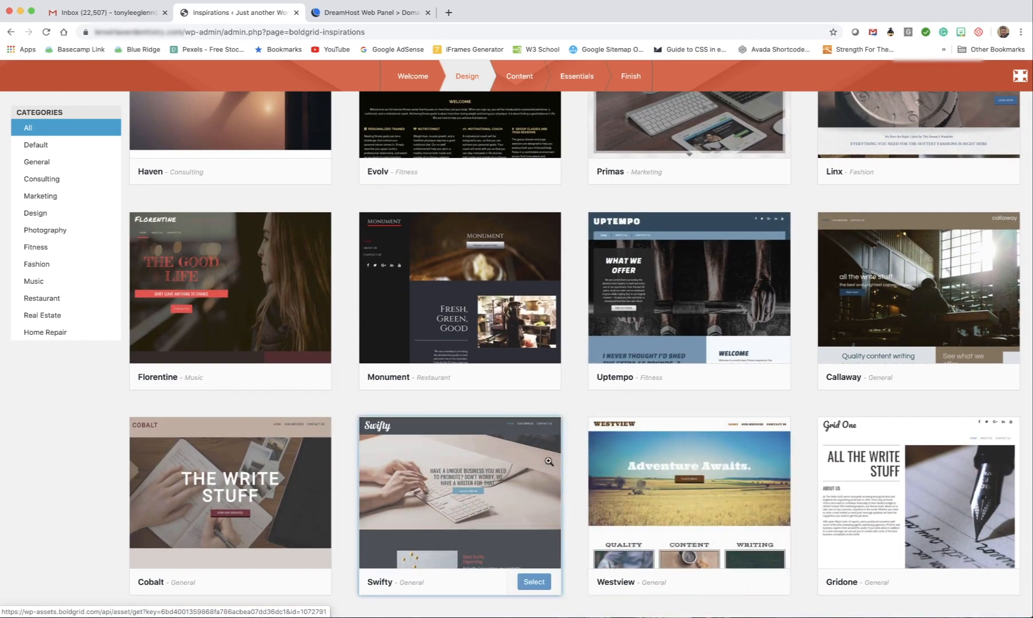
{"action": "scroll", "coordinate": [515, 487], "scroll_direction": "down", "scroll_amount": 5}
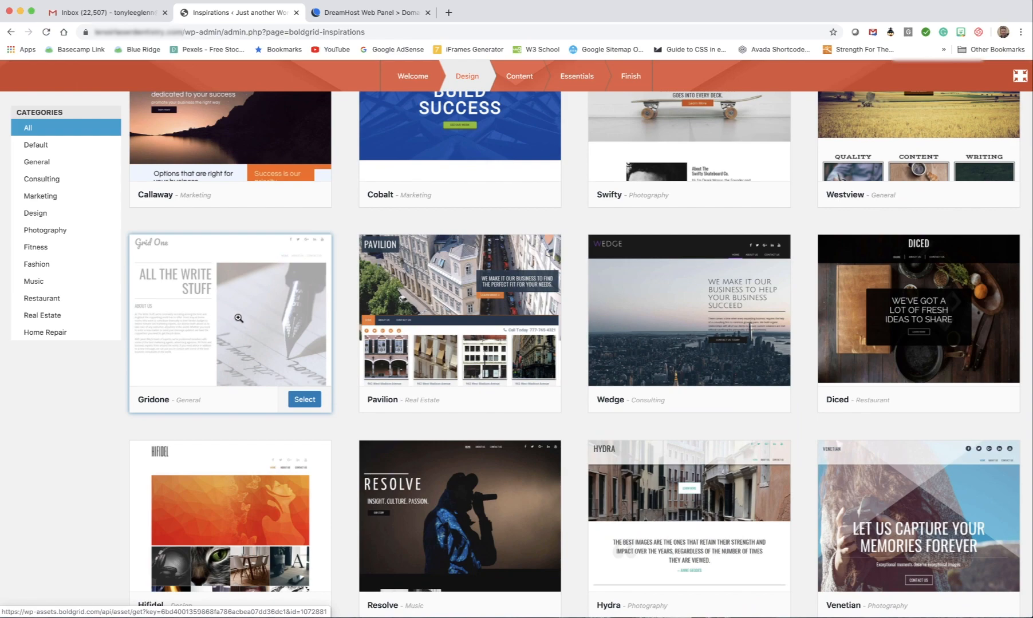
Open the enlarged preview of the Gridone theme and page through the following themes up to Hydra
{"action": "left_click", "coordinate": [237, 318]}
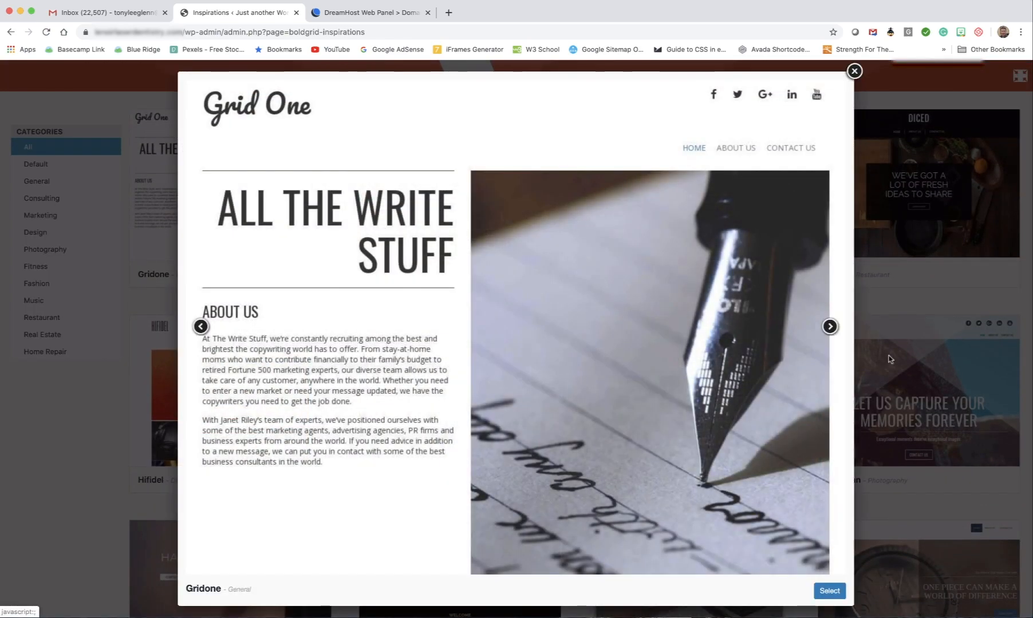
{"action": "left_click", "coordinate": [830, 327]}
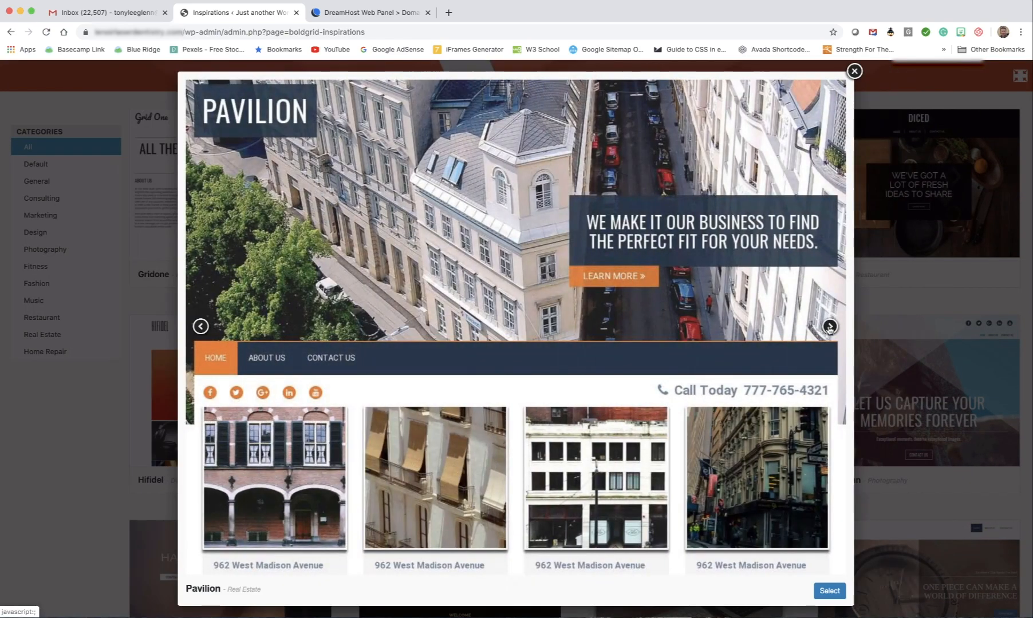
{"action": "left_click", "coordinate": [829, 326]}
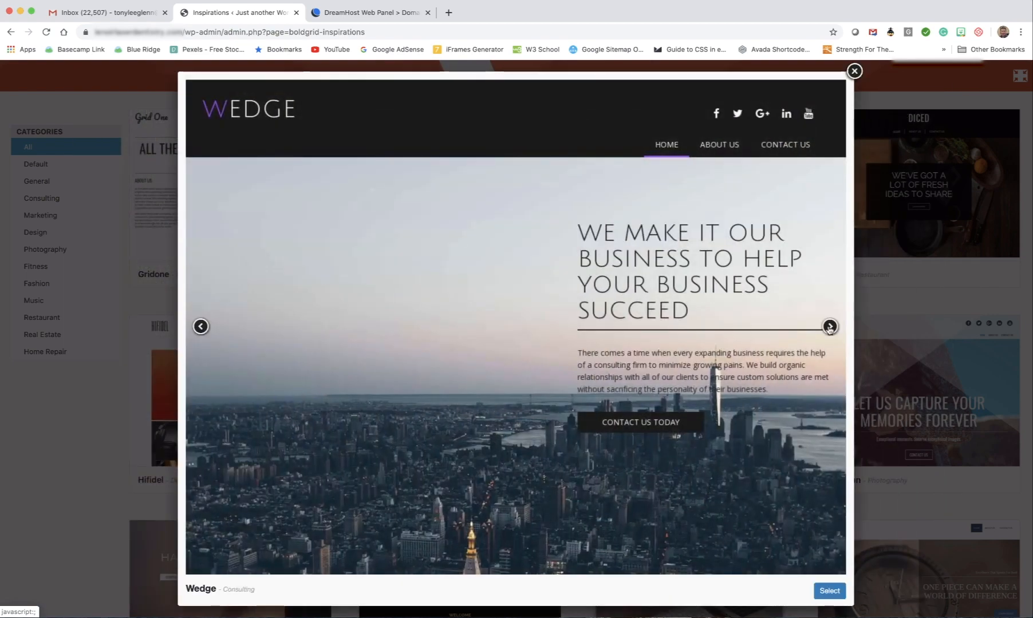
{"action": "left_click", "coordinate": [830, 326]}
{"action": "left_click", "coordinate": [830, 327]}
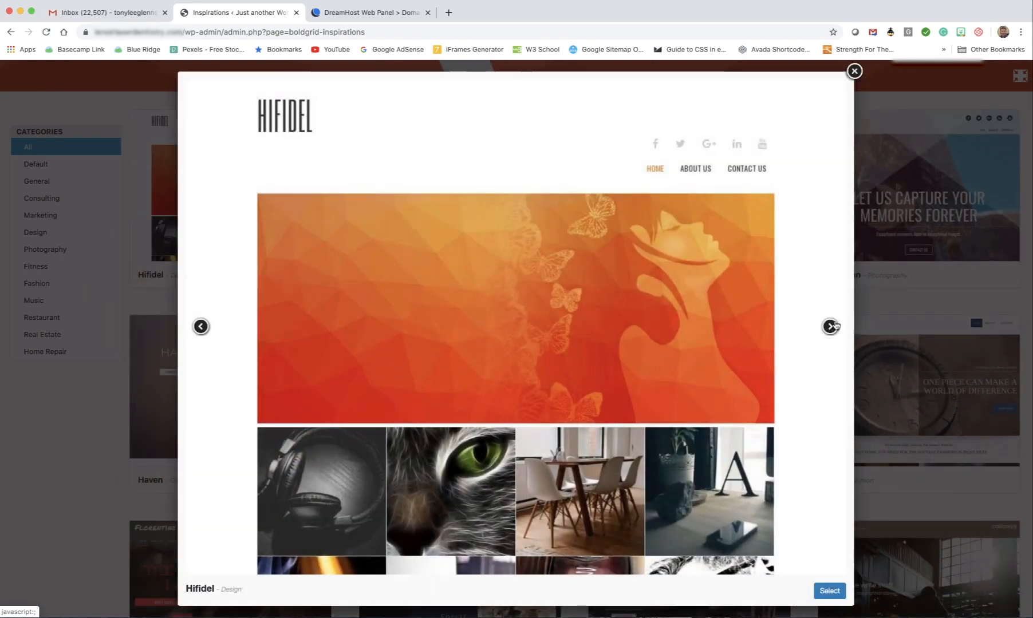
{"action": "left_click", "coordinate": [831, 327]}
{"action": "left_click", "coordinate": [832, 326]}
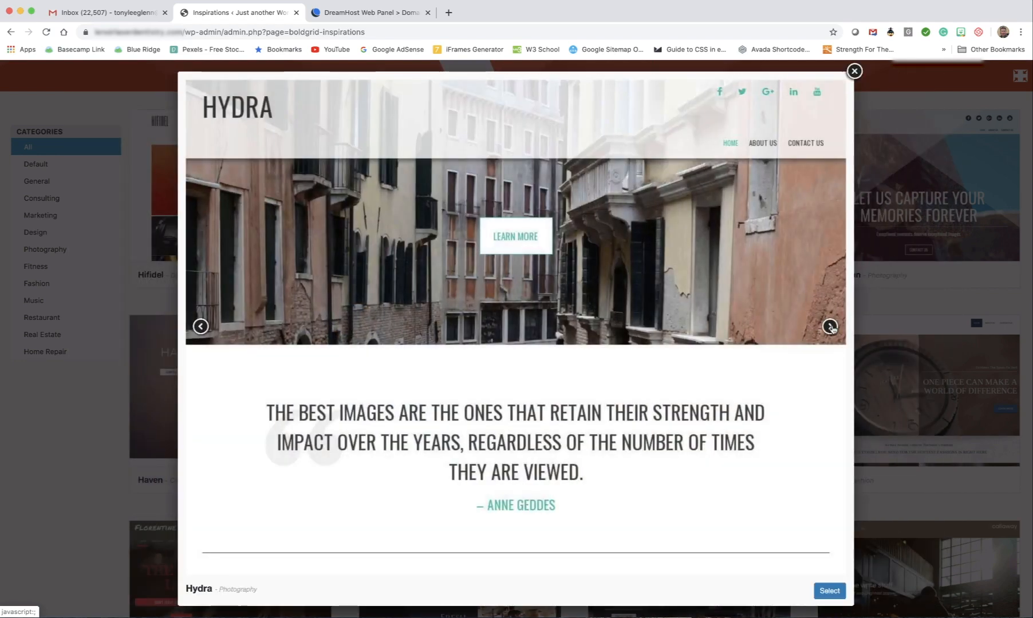
Page through the enlarged theme previews past Haven and Evolv to the Linx fashion theme and select it
{"action": "left_click", "coordinate": [830, 327]}
{"action": "left_click", "coordinate": [830, 327]}
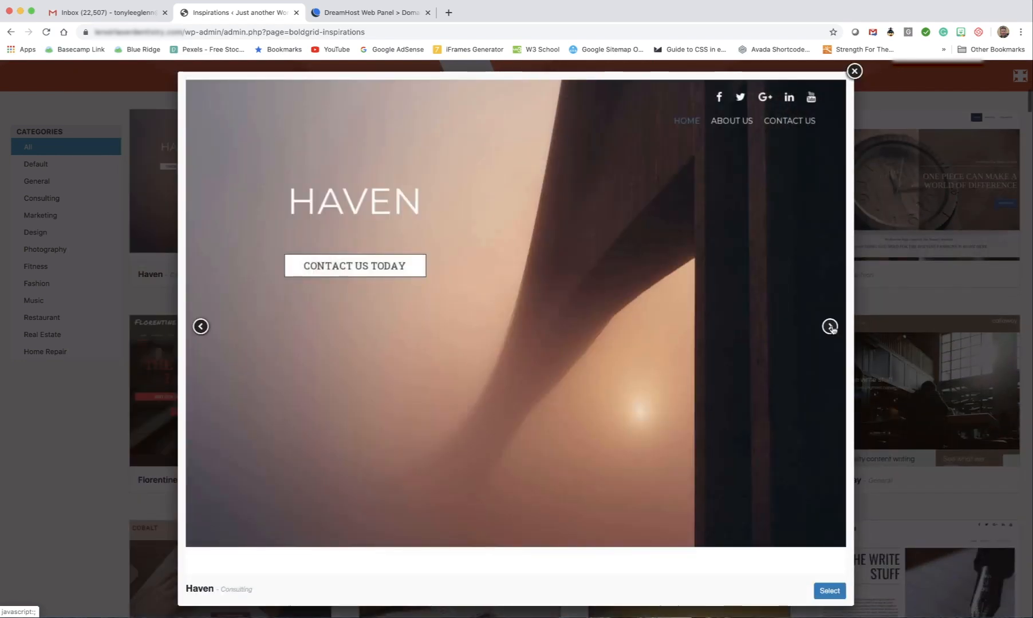
{"action": "left_click", "coordinate": [830, 327]}
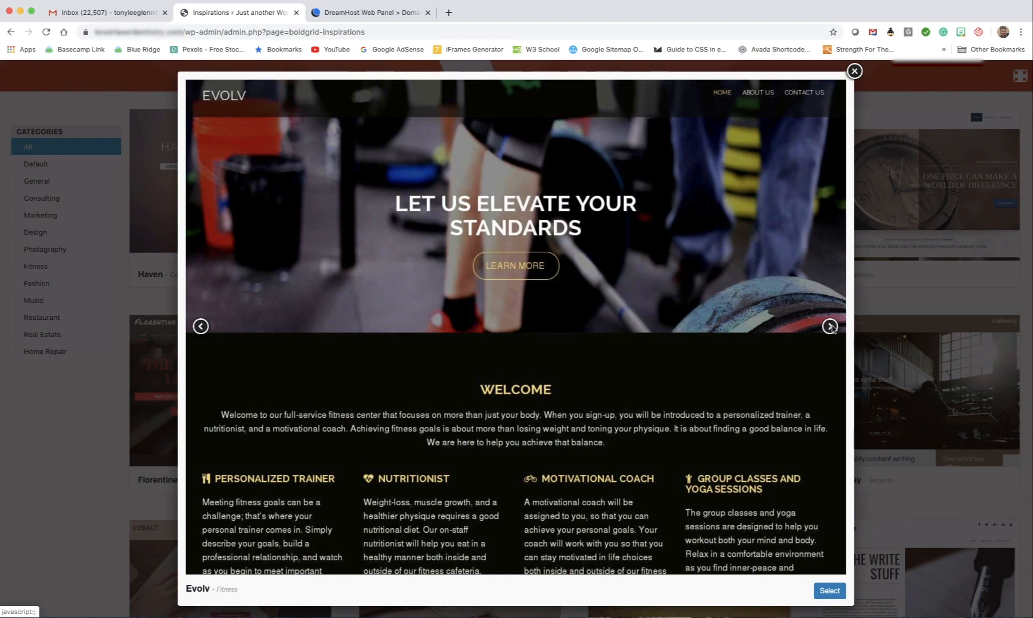
{"action": "left_click", "coordinate": [830, 327]}
{"action": "left_click", "coordinate": [830, 327]}
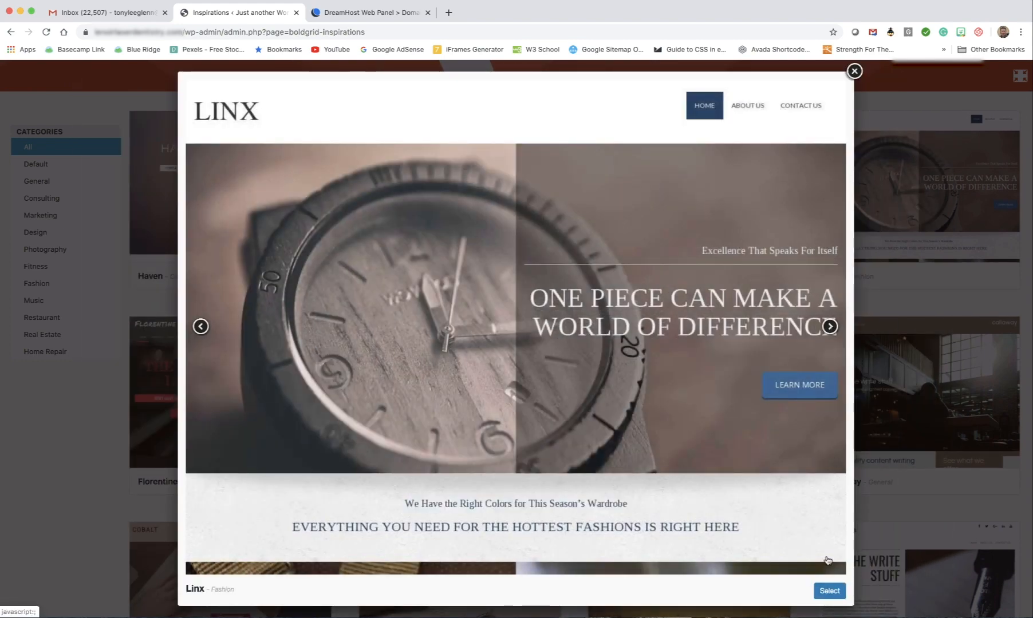
{"action": "left_click", "coordinate": [829, 592]}
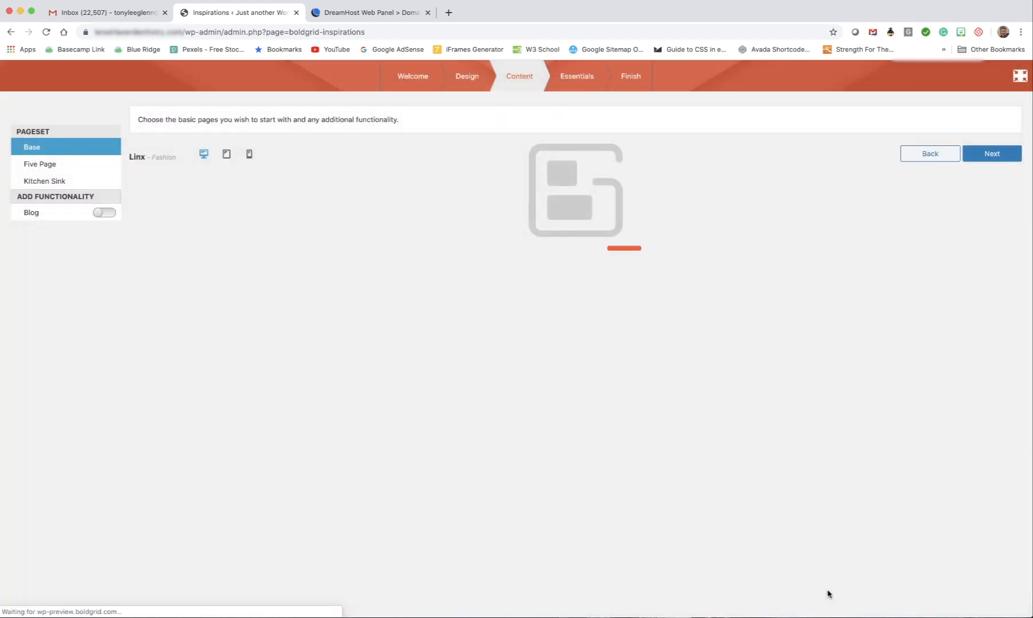
Examine the Linx home page with the Base pageset and follow its Read More link to the About Us page
{"action": "scroll", "coordinate": [832, 507], "scroll_direction": "down", "scroll_amount": 15}
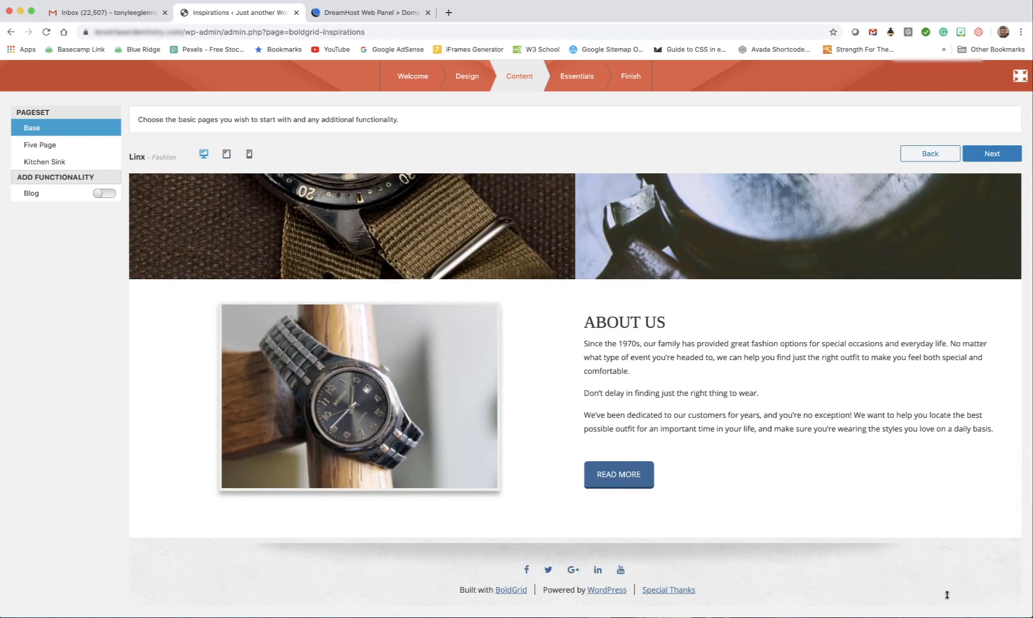
{"action": "mouse_move", "coordinate": [1029, 614]}
{"action": "left_mouse_down"}
{"action": "mouse_move", "coordinate": [610, 572]}
{"action": "mouse_move", "coordinate": [548, 610]}
{"action": "mouse_move", "coordinate": [477, 583]}
{"action": "mouse_move", "coordinate": [851, 595]}
{"action": "mouse_move", "coordinate": [1029, 615]}
{"action": "left_mouse_up"}
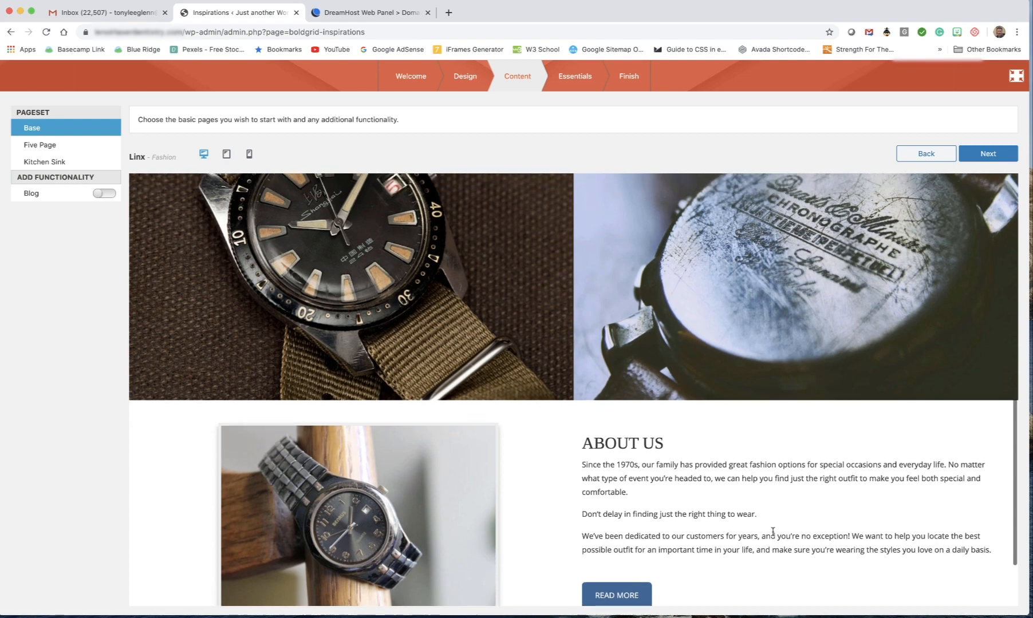
{"action": "left_click", "coordinate": [623, 597]}
{"action": "scroll", "coordinate": [691, 552], "scroll_direction": "down", "scroll_amount": 10}
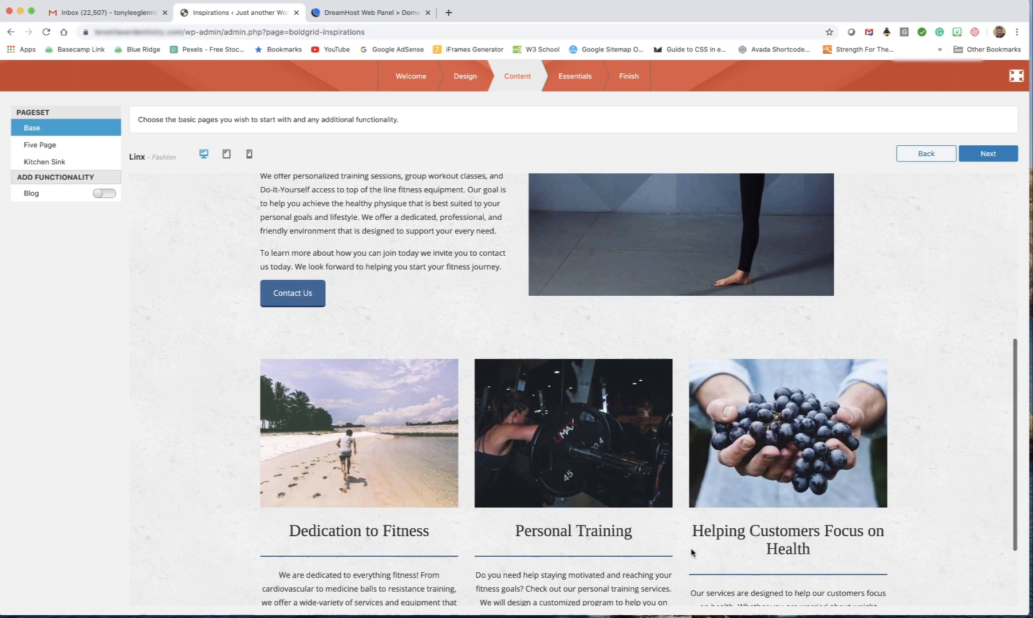
{"action": "scroll", "coordinate": [691, 551], "scroll_direction": "up", "scroll_amount": 10}
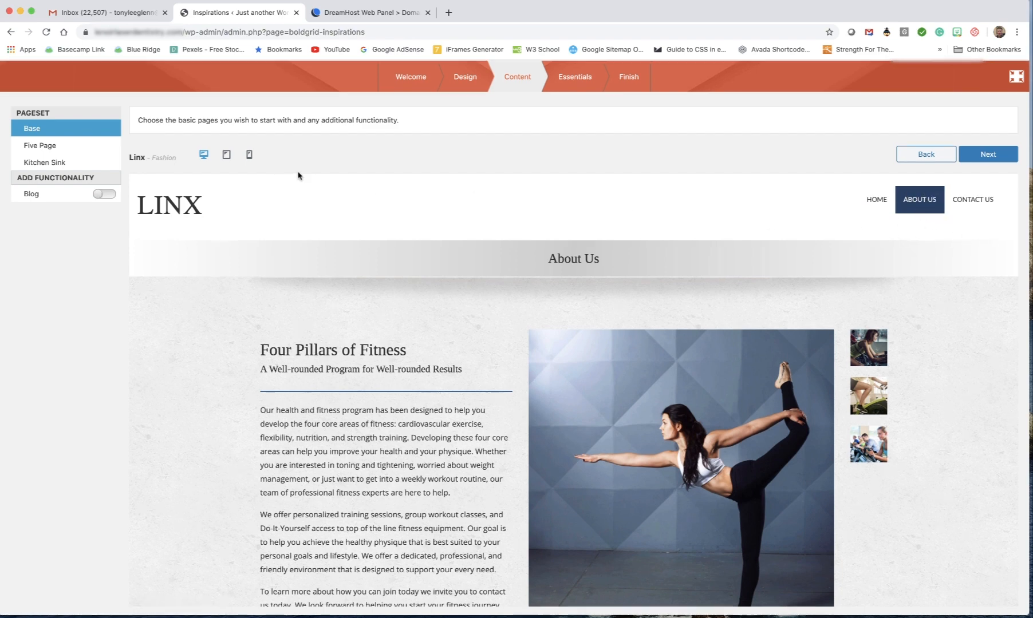
Look over the whole About Us page of the Linx theme in desktop view, down to its footer
{"action": "scroll", "coordinate": [297, 173], "scroll_direction": "down", "scroll_amount": 1}
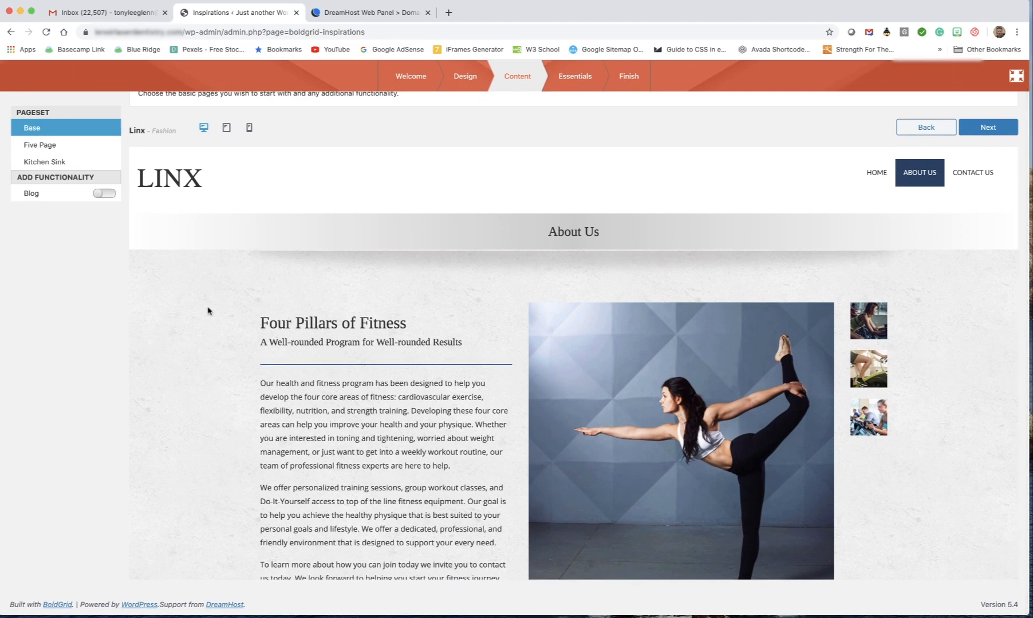
{"action": "scroll", "coordinate": [689, 396], "scroll_direction": "down", "scroll_amount": 10}
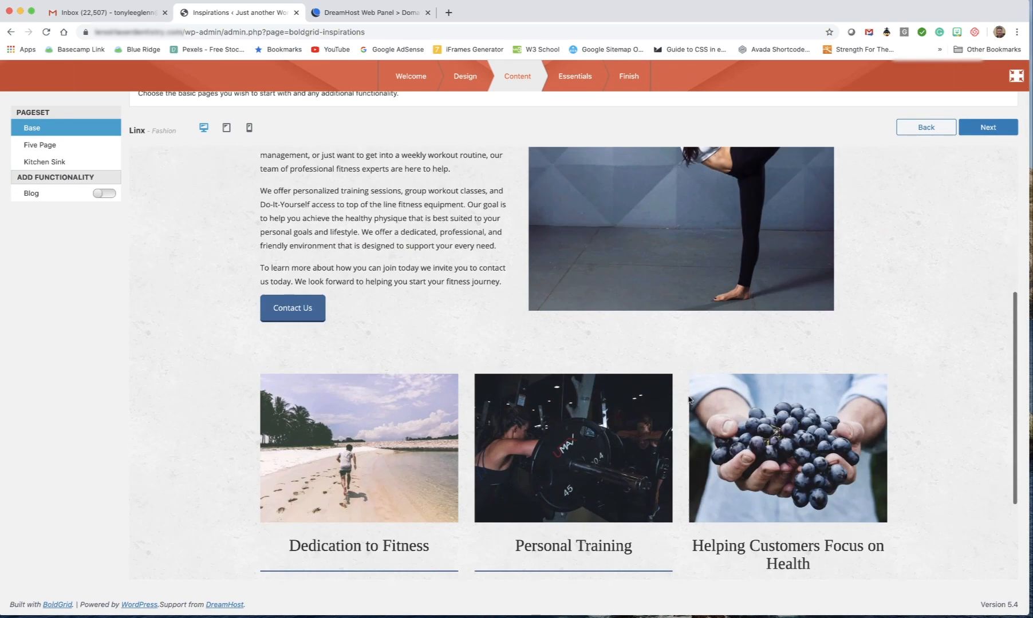
{"action": "scroll", "coordinate": [687, 399], "scroll_direction": "up", "scroll_amount": 15}
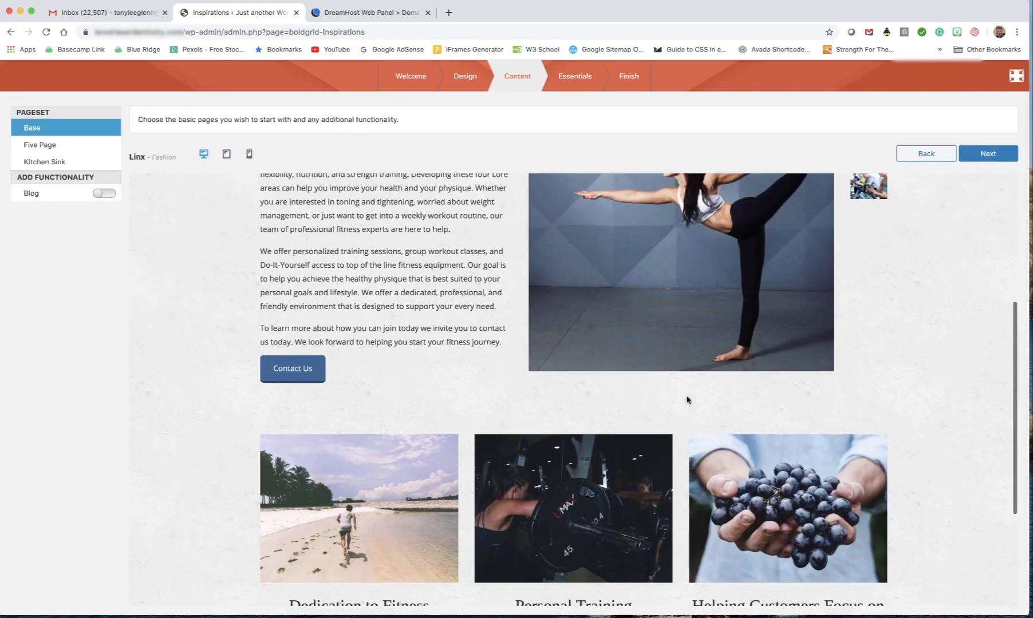
{"action": "scroll", "coordinate": [680, 397], "scroll_direction": "down", "scroll_amount": 4}
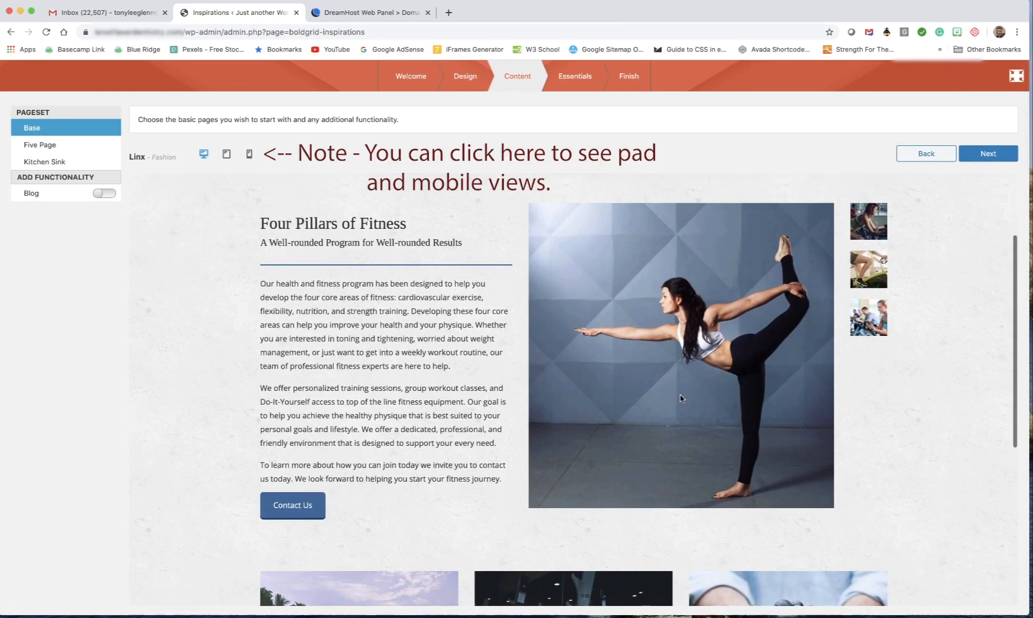
{"action": "scroll", "coordinate": [678, 397], "scroll_direction": "up", "scroll_amount": 5}
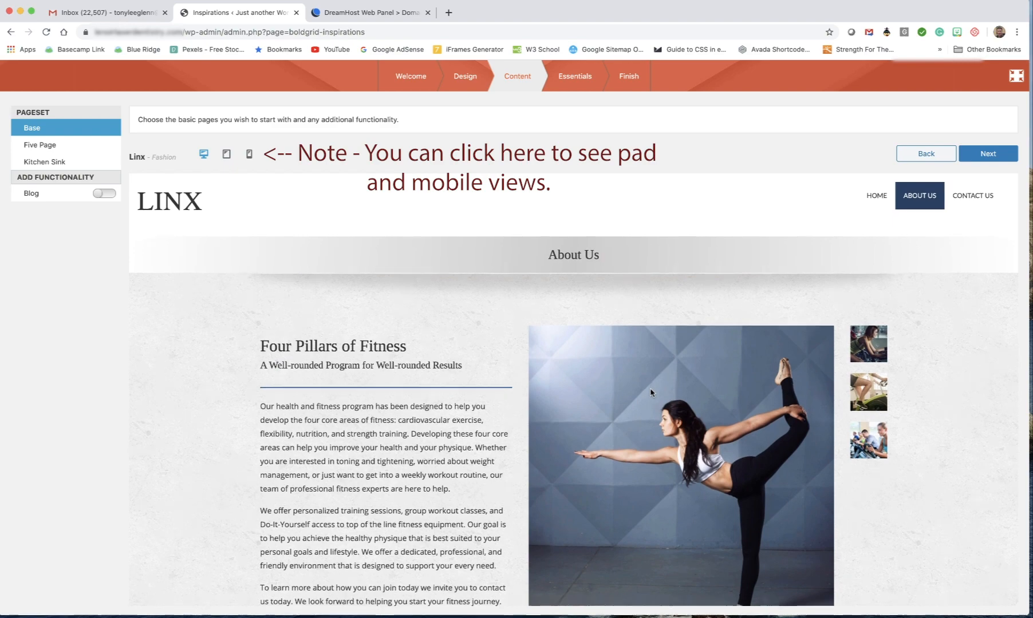
{"action": "scroll", "coordinate": [651, 393], "scroll_direction": "down", "scroll_amount": 7}
{"action": "scroll", "coordinate": [651, 393], "scroll_direction": "down", "scroll_amount": 3}
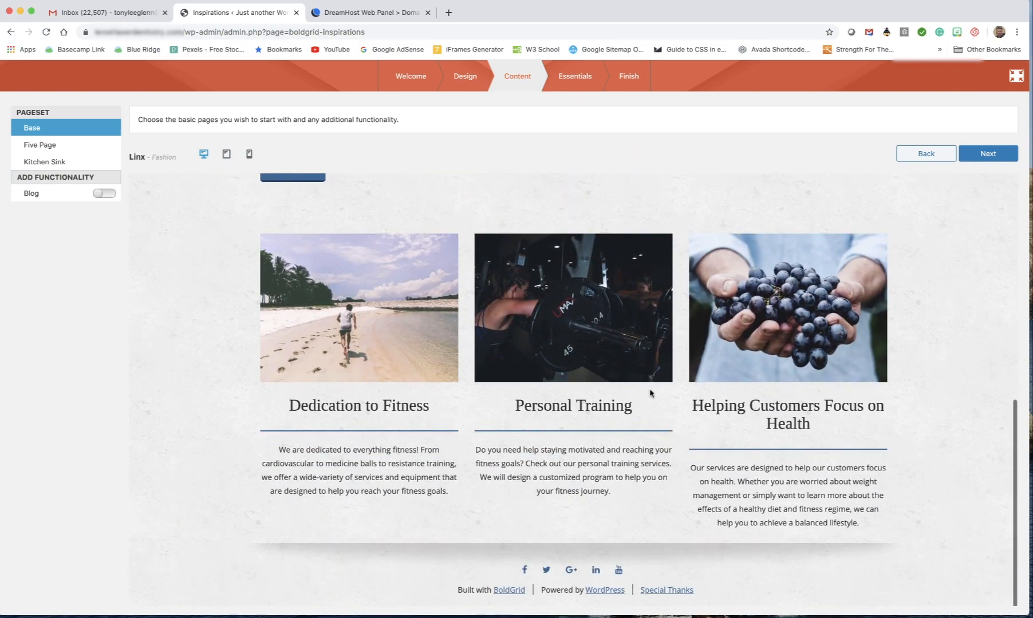
{"action": "scroll", "coordinate": [651, 393], "scroll_direction": "up", "scroll_amount": 10}
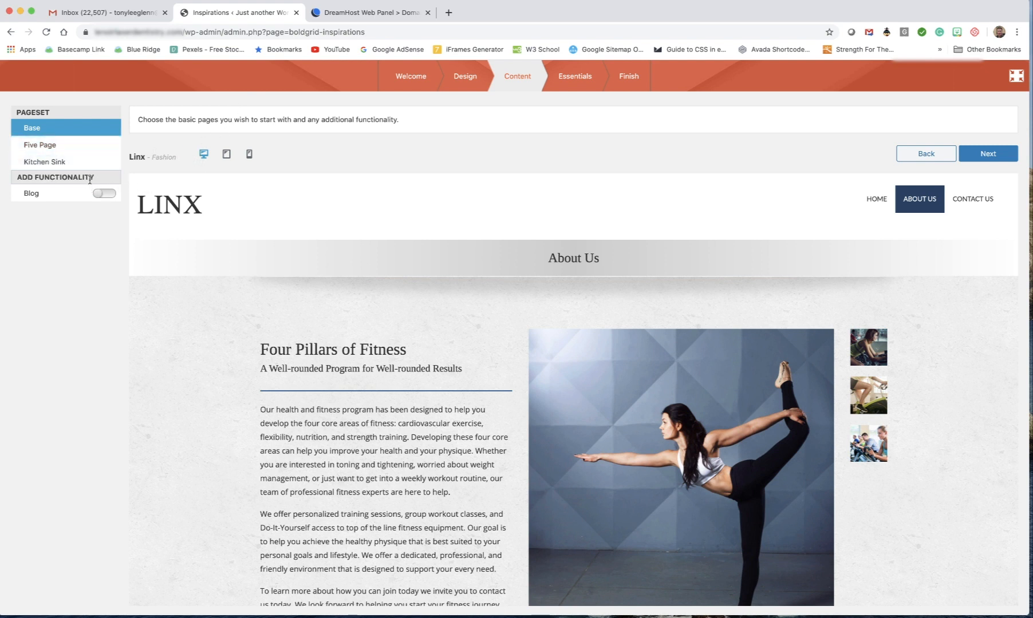
Switch the Linx theme to the Kitchen Sink pageset and view its home page
{"action": "left_click", "coordinate": [43, 162]}
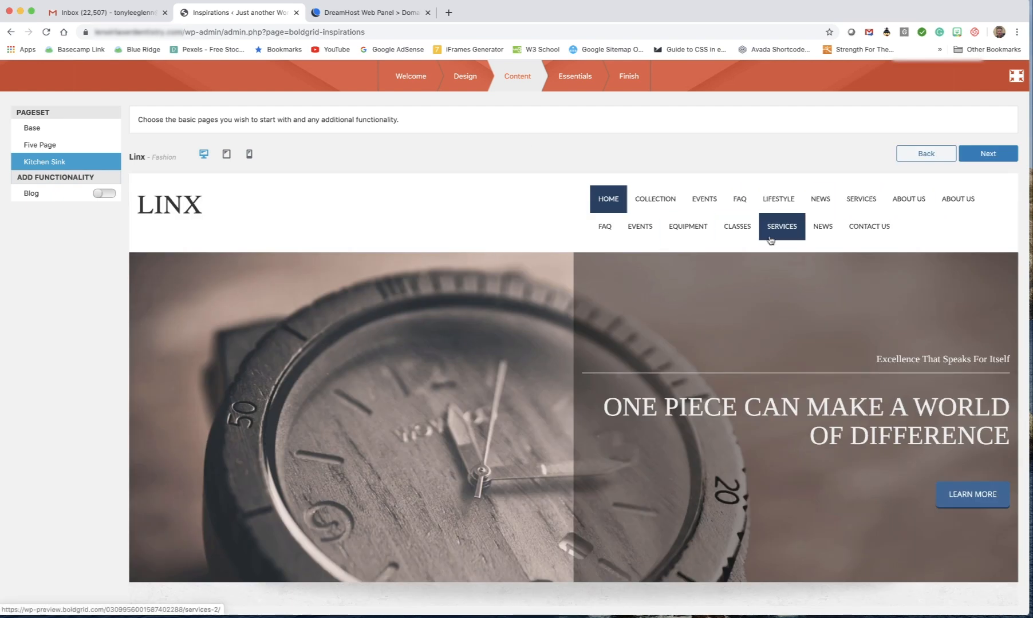
{"action": "scroll", "coordinate": [773, 238], "scroll_direction": "down", "scroll_amount": 3}
{"action": "scroll", "coordinate": [772, 237], "scroll_direction": "up", "scroll_amount": 3}
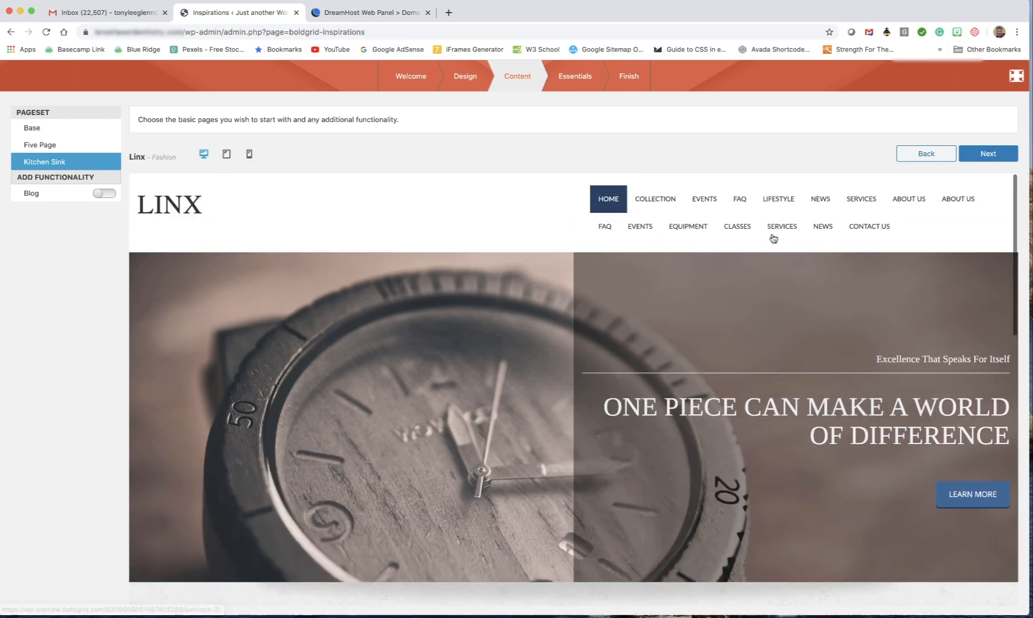
Examine the FAQ and Collection pages in the Linx preview with the Kitchen Sink pageset
{"action": "left_click", "coordinate": [740, 199]}
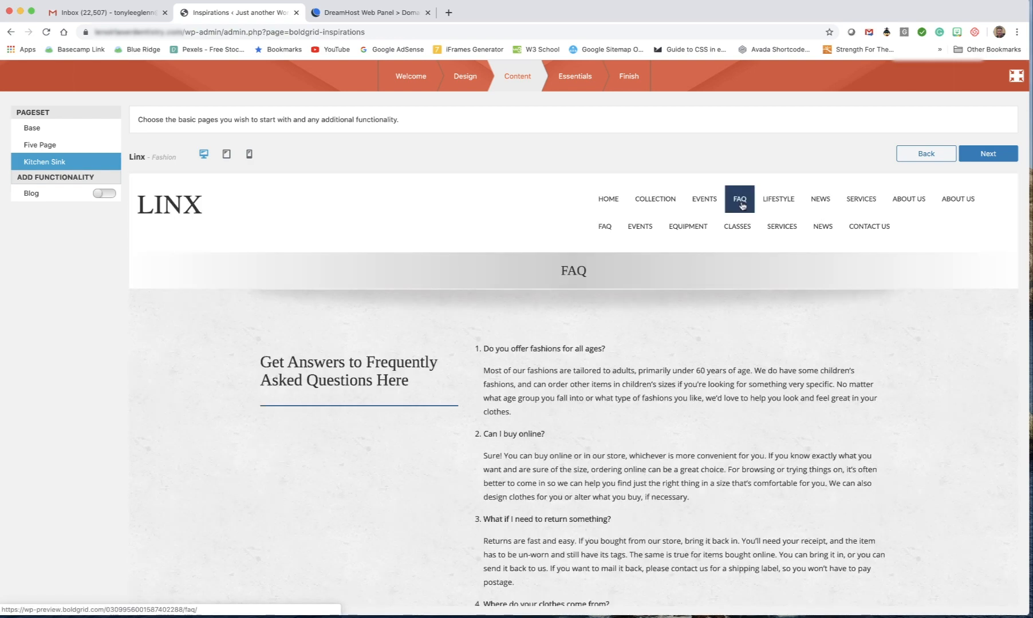
{"action": "scroll", "coordinate": [669, 292], "scroll_direction": "down", "scroll_amount": 6}
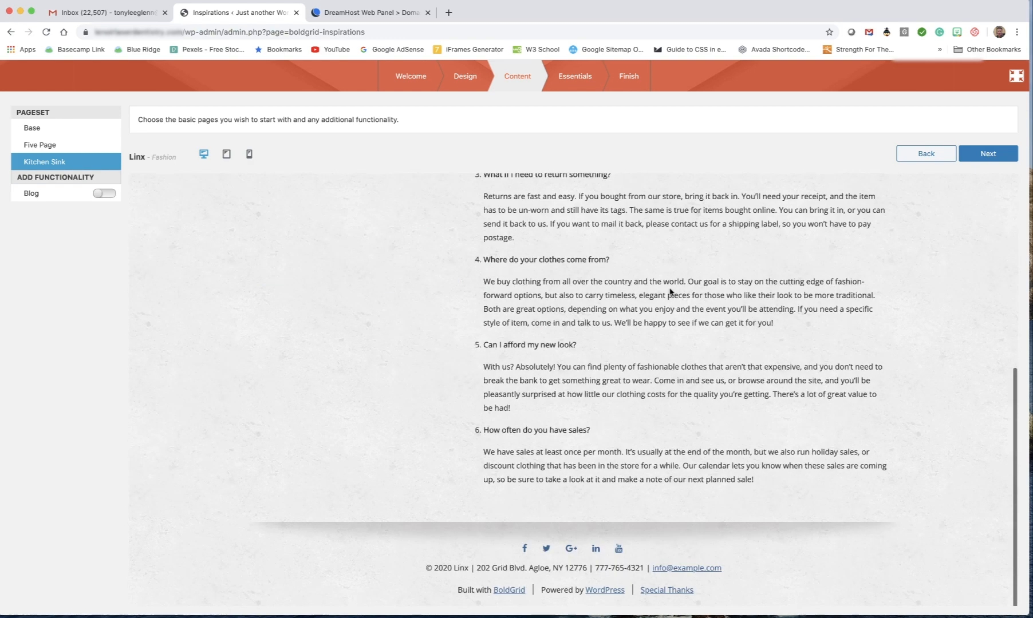
{"action": "scroll", "coordinate": [733, 189], "scroll_direction": "up", "scroll_amount": 6}
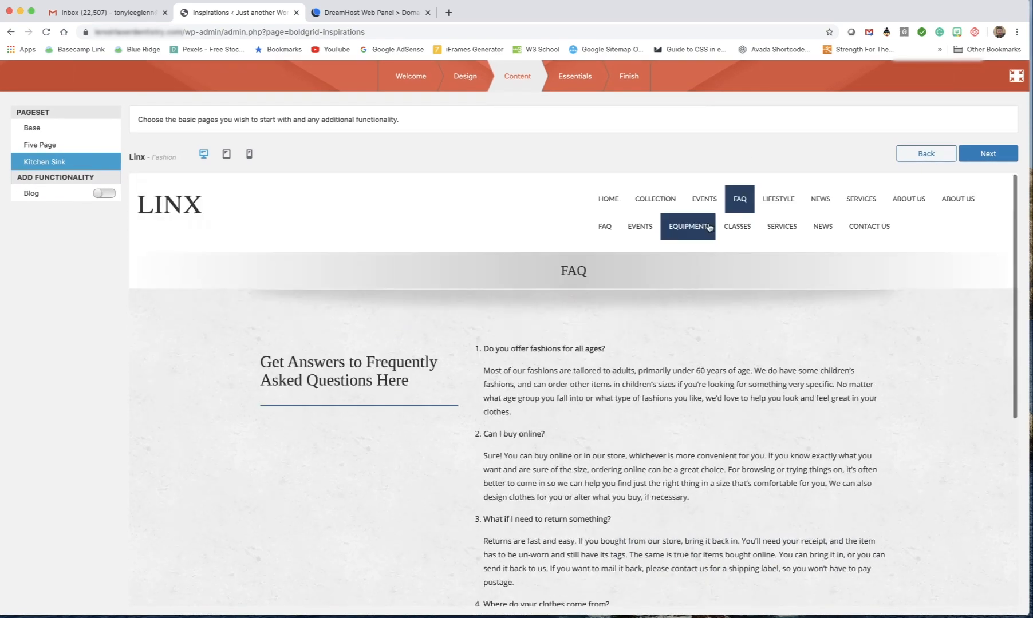
{"action": "left_click", "coordinate": [651, 200]}
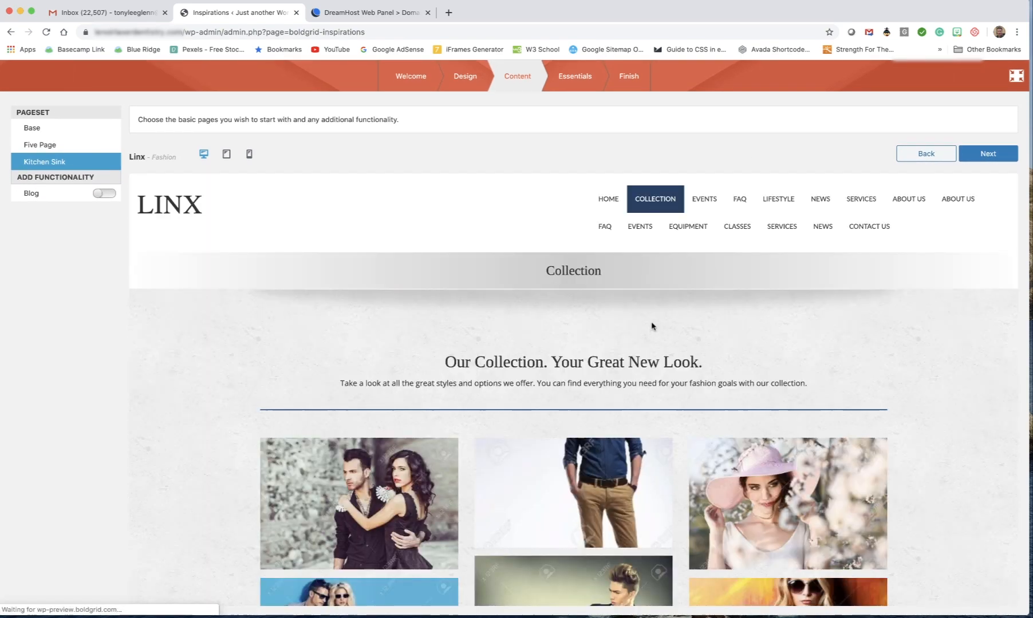
{"action": "scroll", "coordinate": [650, 325], "scroll_direction": "down", "scroll_amount": 3}
{"action": "scroll", "coordinate": [651, 327], "scroll_direction": "down", "scroll_amount": 5}
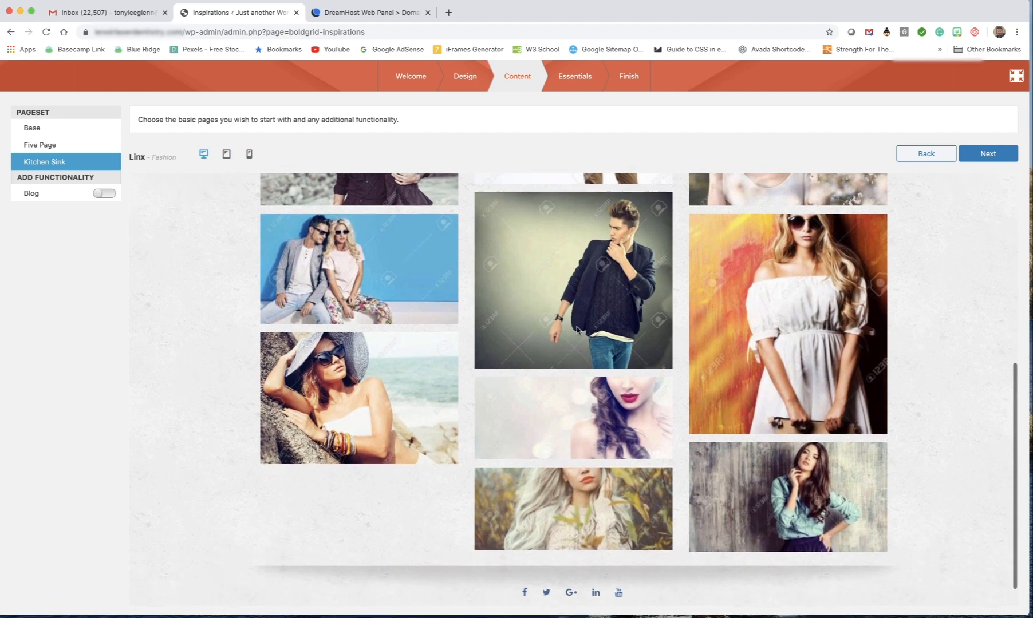
{"action": "scroll", "coordinate": [577, 327], "scroll_direction": "up", "scroll_amount": 3}
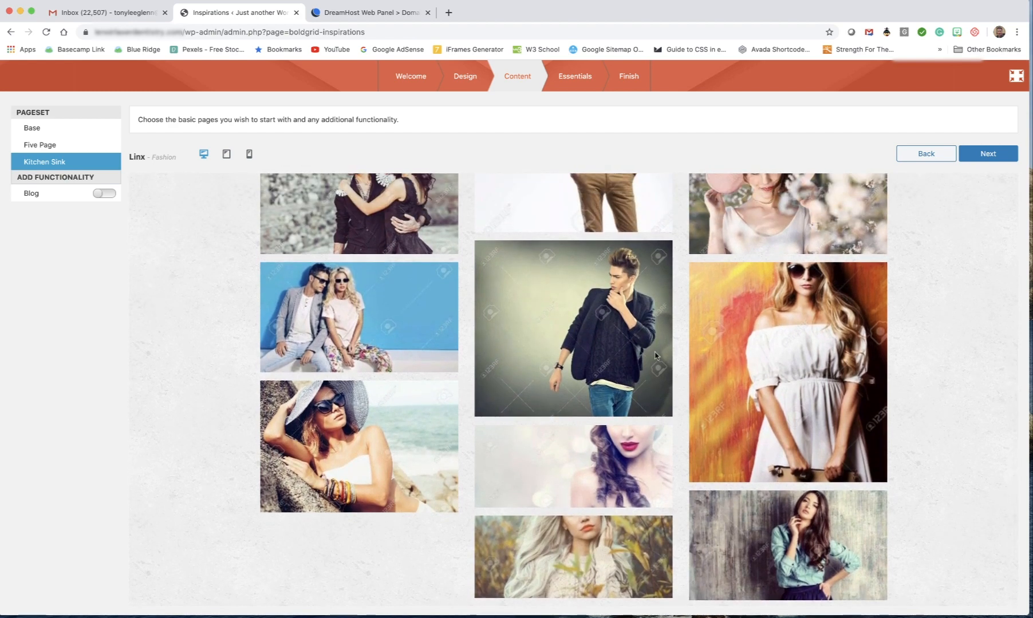
{"action": "scroll", "coordinate": [630, 248], "scroll_direction": "up", "scroll_amount": 6}
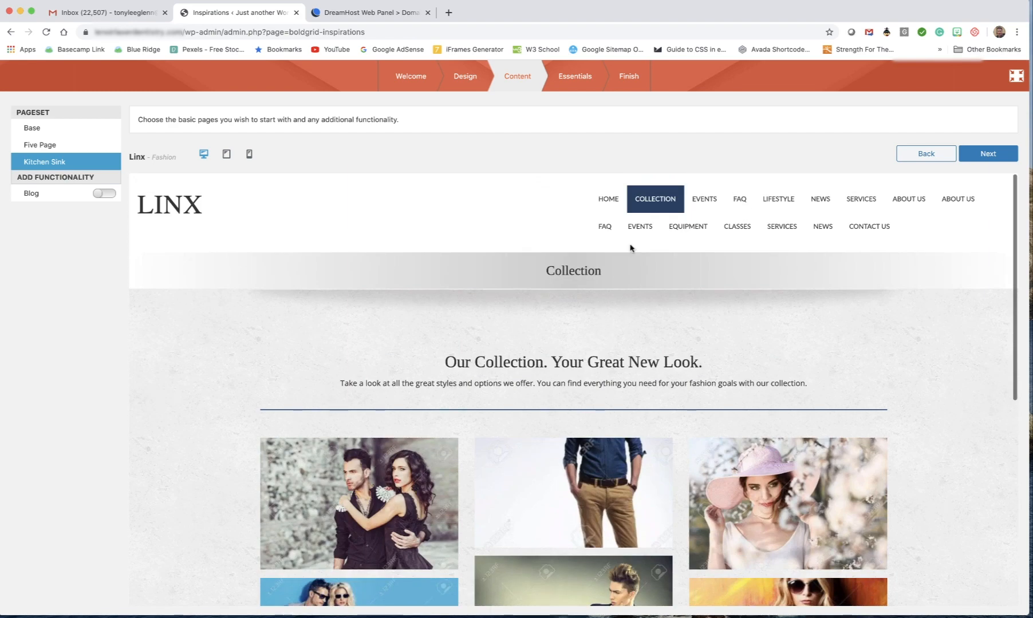
Examine the Equipment page and the second Services page in the Linx preview
{"action": "left_click", "coordinate": [688, 227]}
{"action": "scroll", "coordinate": [652, 278], "scroll_direction": "down", "scroll_amount": 9}
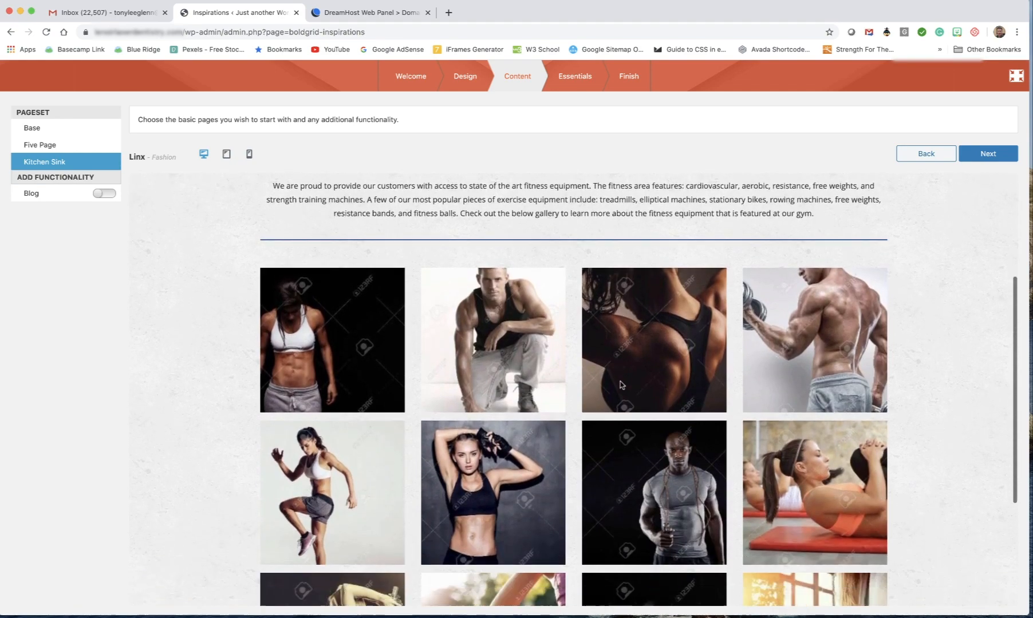
{"action": "scroll", "coordinate": [619, 379], "scroll_direction": "up", "scroll_amount": 10}
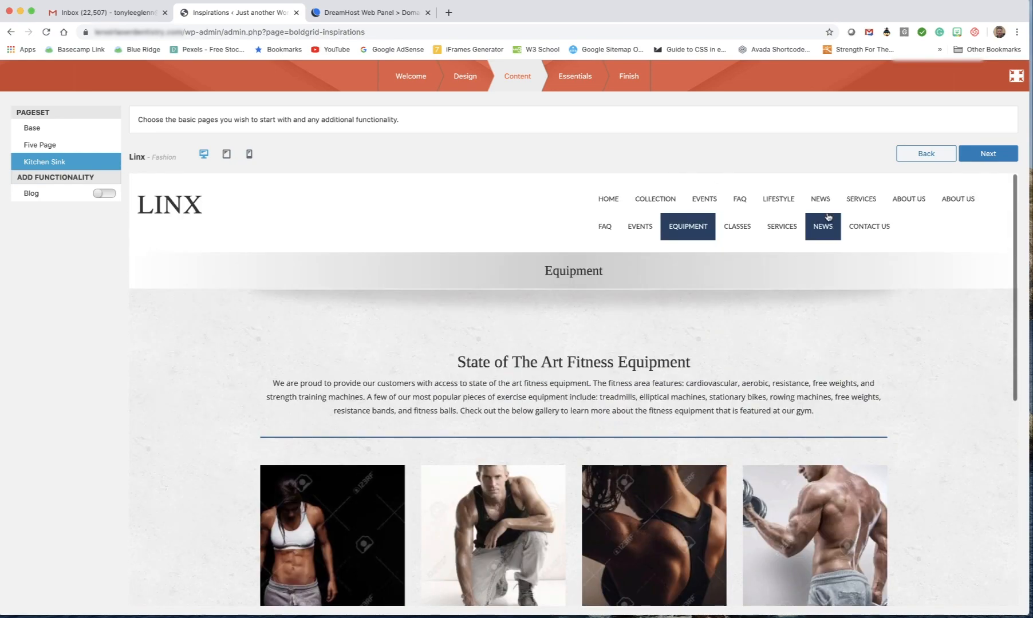
{"action": "left_click", "coordinate": [781, 226]}
{"action": "scroll", "coordinate": [708, 324], "scroll_direction": "down", "scroll_amount": 10}
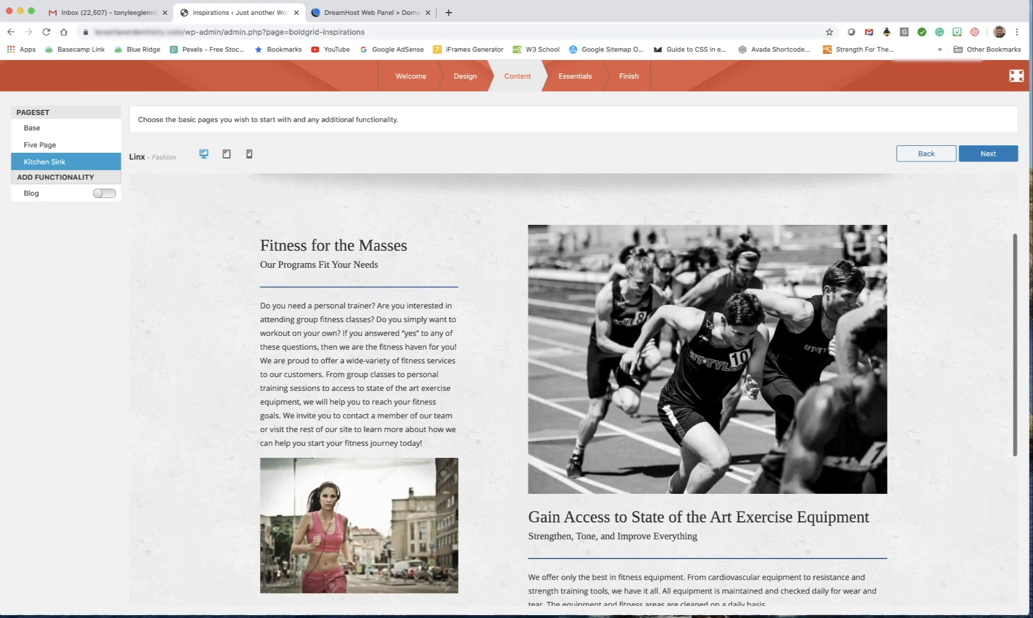
{"action": "scroll", "coordinate": [704, 318], "scroll_direction": "up", "scroll_amount": 10}
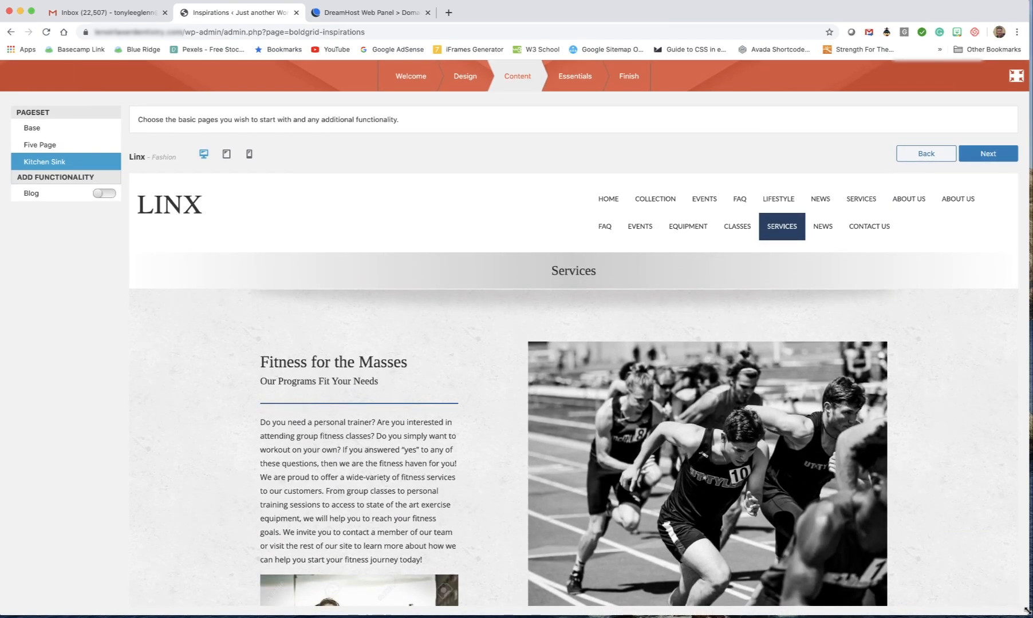
Narrow the browser window to check the Services page in the tablet preview and expand its collapsed navigation menu
{"action": "left_click_drag", "start_coordinate": [1025, 610], "coordinate": [432, 555]}
{"action": "scroll", "coordinate": [324, 497], "scroll_direction": "down", "scroll_amount": 15}
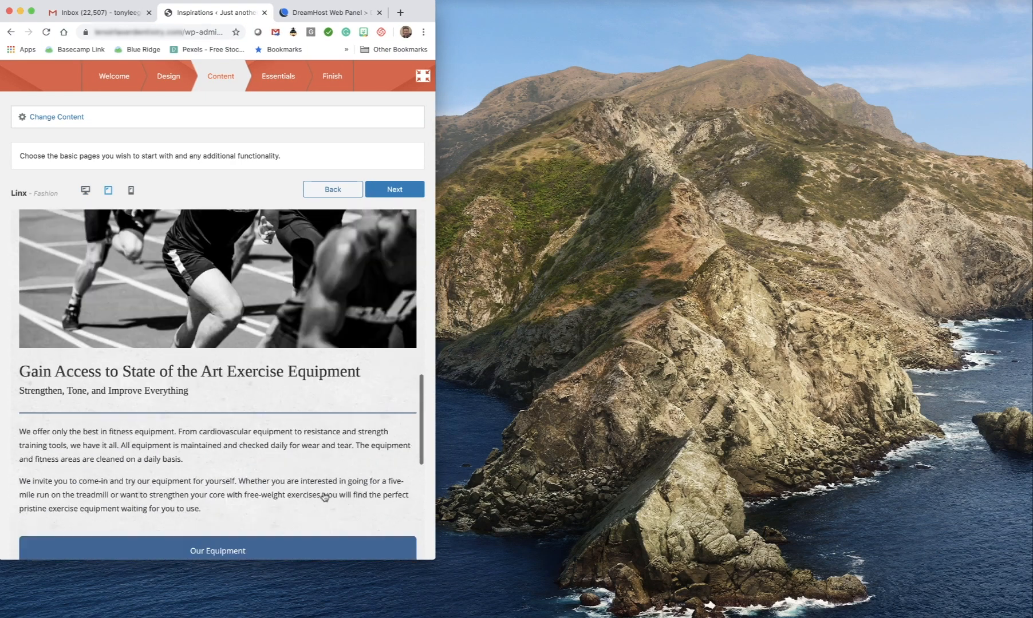
{"action": "scroll", "coordinate": [325, 497], "scroll_direction": "down", "scroll_amount": 15}
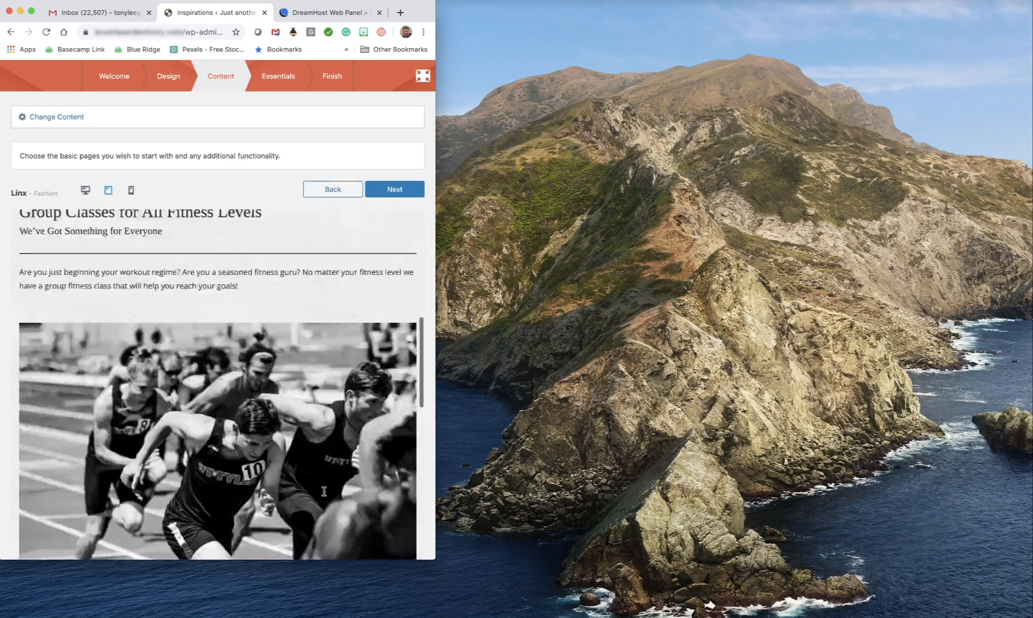
{"action": "scroll", "coordinate": [324, 491], "scroll_direction": "up", "scroll_amount": 20}
{"action": "left_click", "coordinate": [395, 283]}
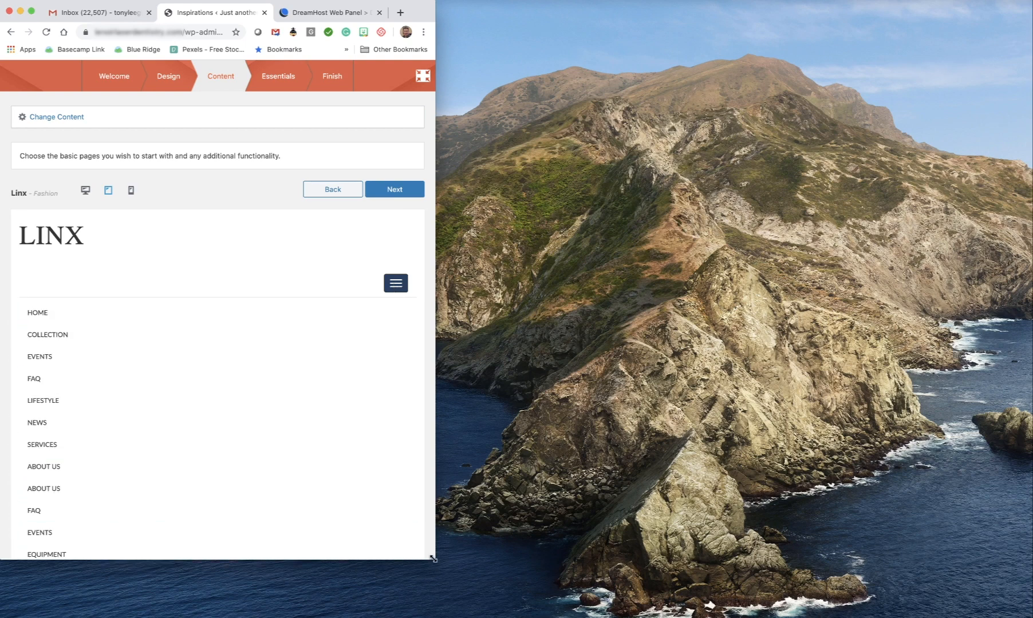
Shrink the browser window further to examine the About Us page in a phone-width layout, and widen the window back to full size
{"action": "left_click_drag", "start_coordinate": [433, 558], "coordinate": [324, 584]}
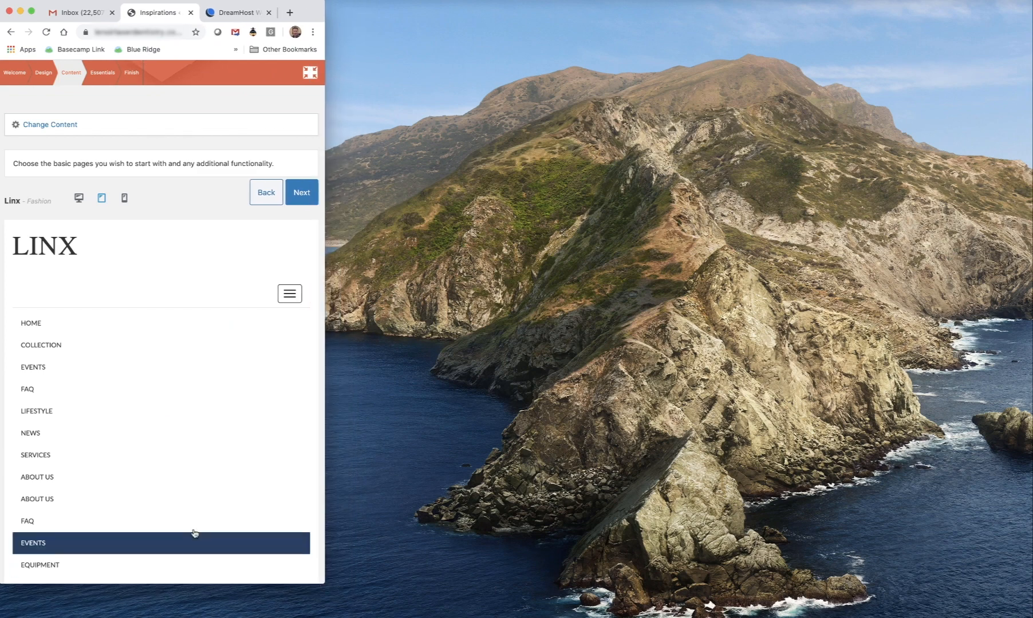
{"action": "left_click", "coordinate": [43, 483]}
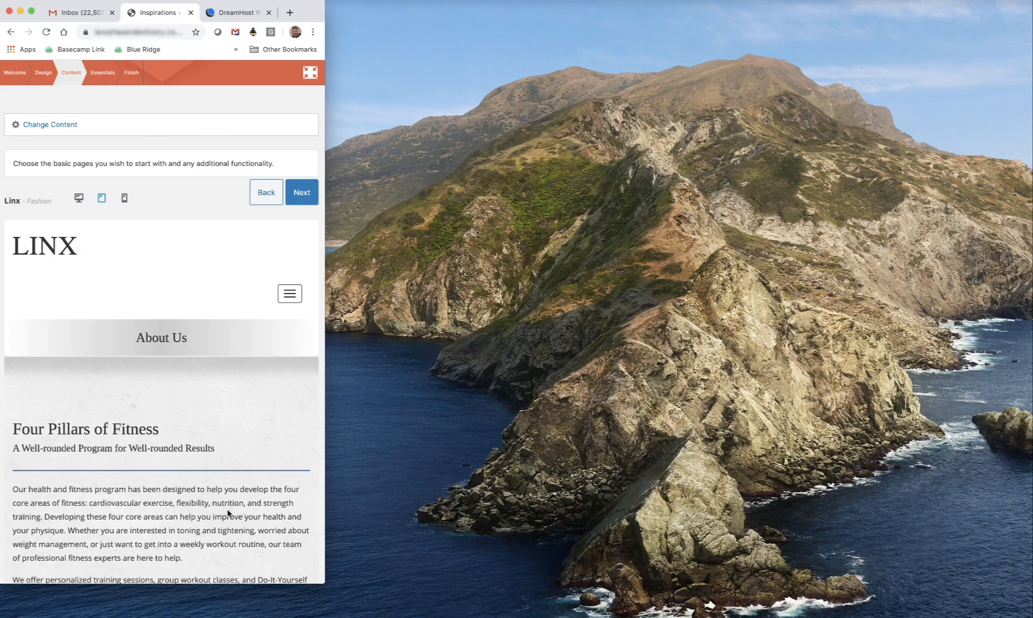
{"action": "scroll", "coordinate": [228, 513], "scroll_direction": "down", "scroll_amount": 15}
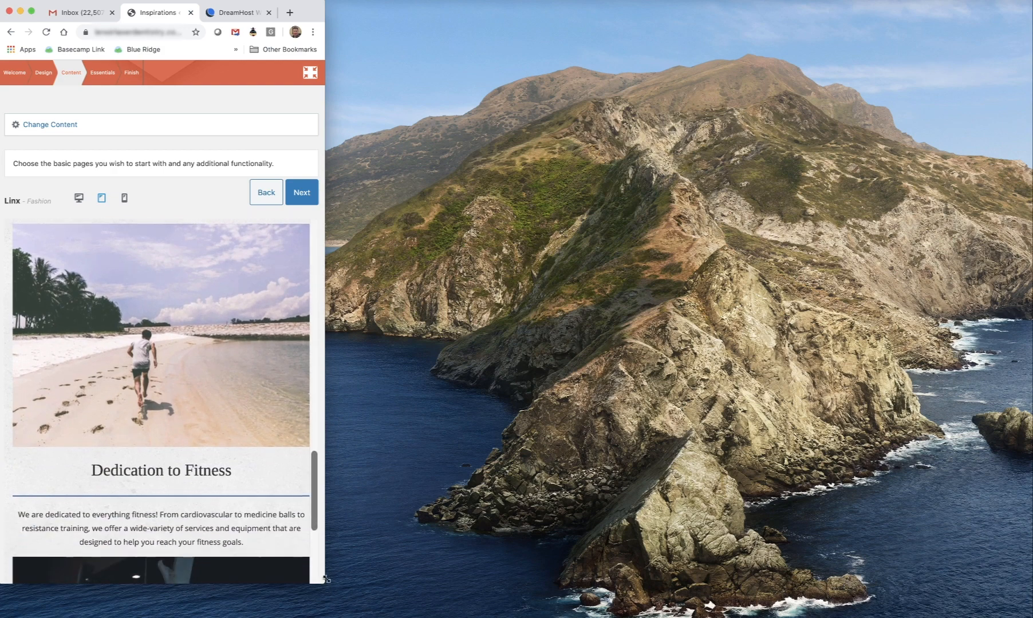
{"action": "left_click_drag", "start_coordinate": [326, 579], "coordinate": [1025, 613]}
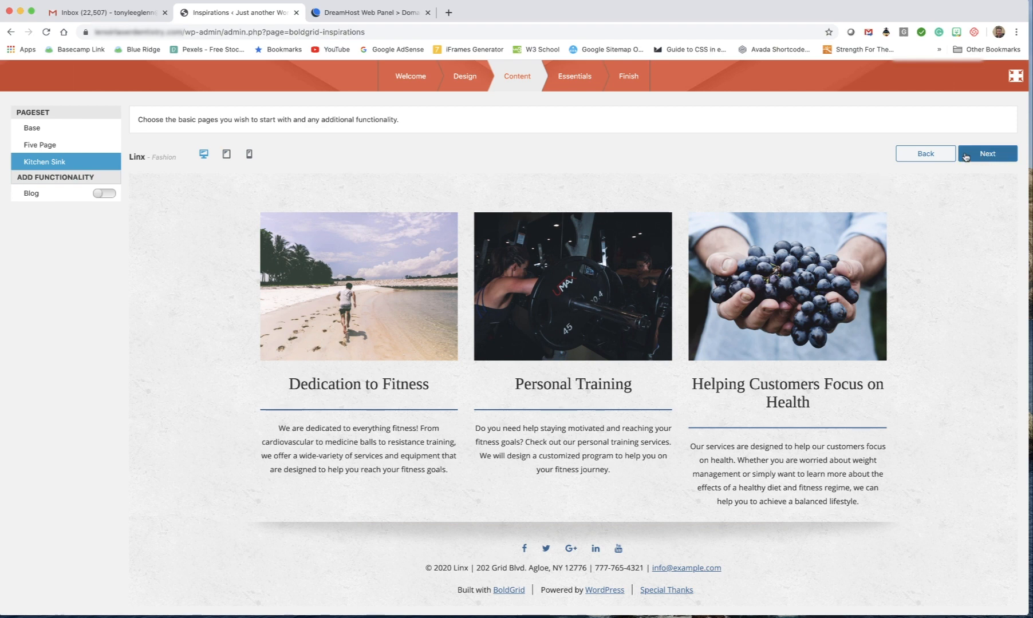
Switch the pageset to Base, and return to the theme gallery to select the Hydra photography theme
{"action": "left_click", "coordinate": [30, 130]}
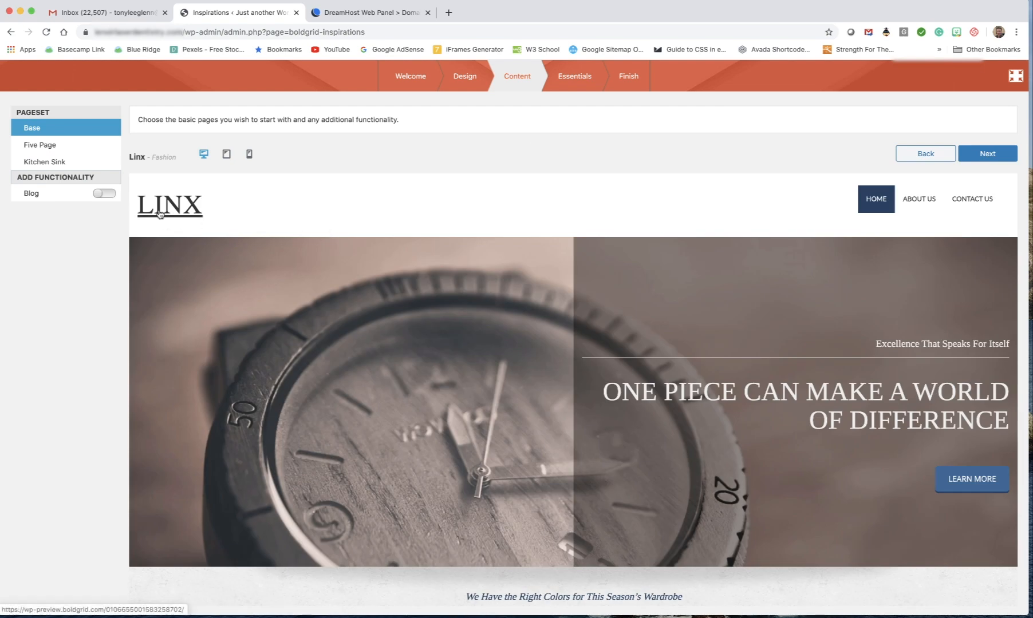
{"action": "left_click", "coordinate": [470, 82]}
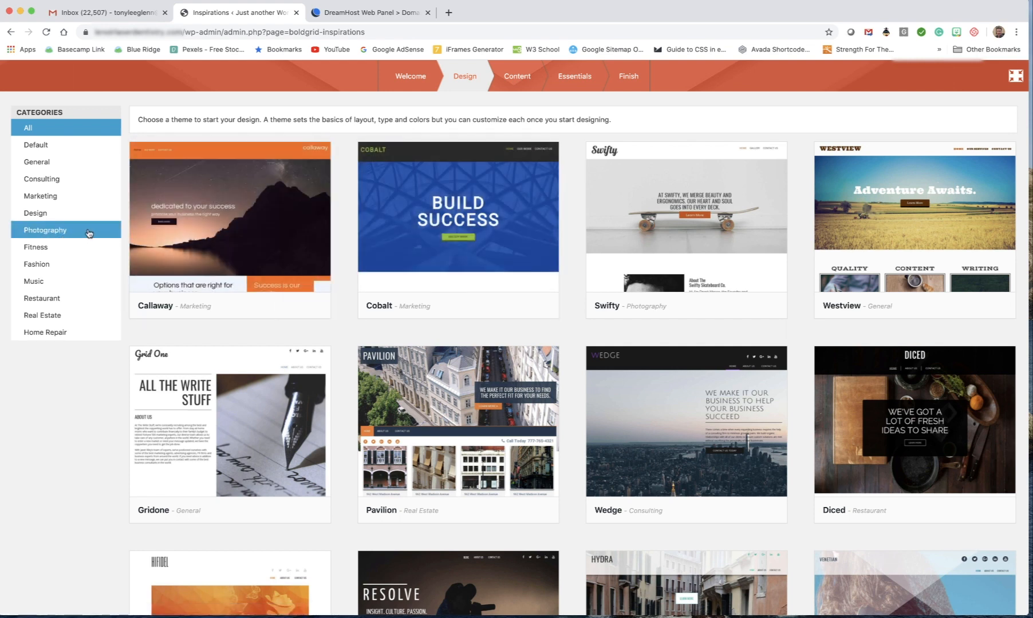
{"action": "scroll", "coordinate": [687, 498], "scroll_direction": "down", "scroll_amount": 4}
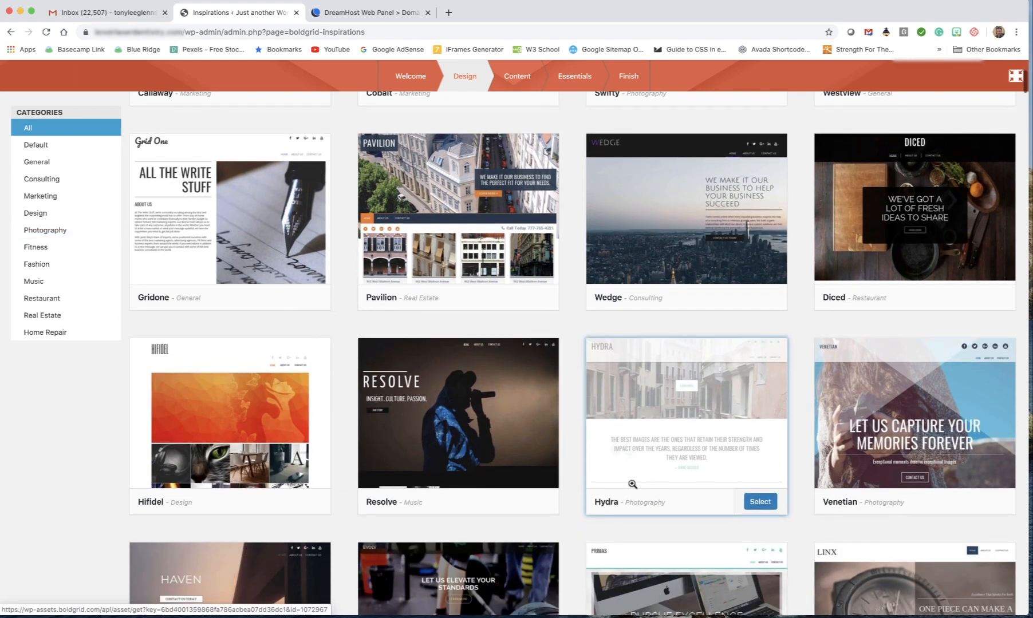
{"action": "scroll", "coordinate": [366, 470], "scroll_direction": "down", "scroll_amount": 3}
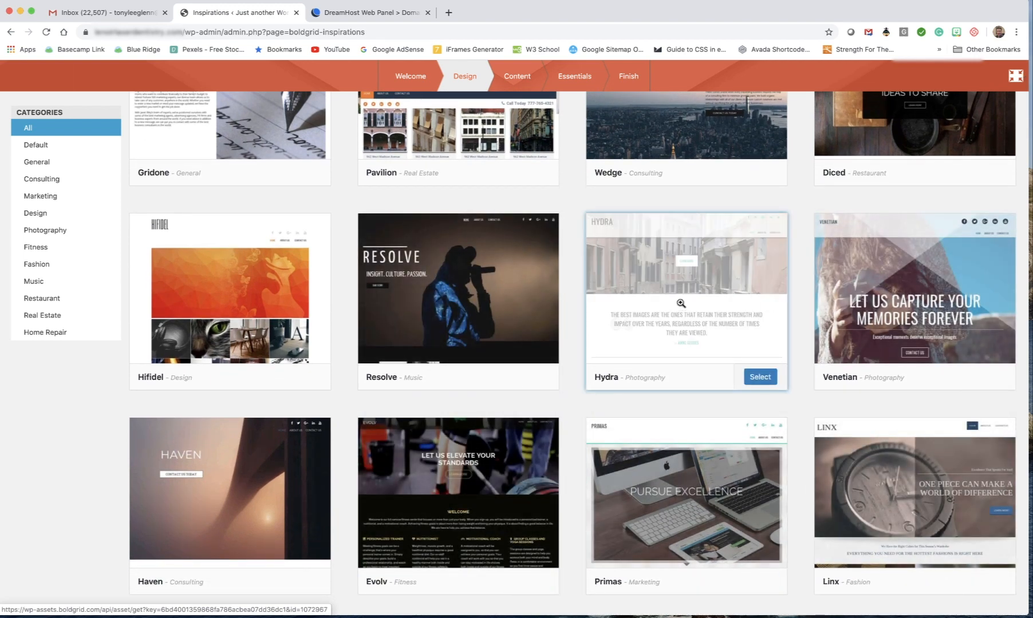
{"action": "left_click", "coordinate": [760, 378]}
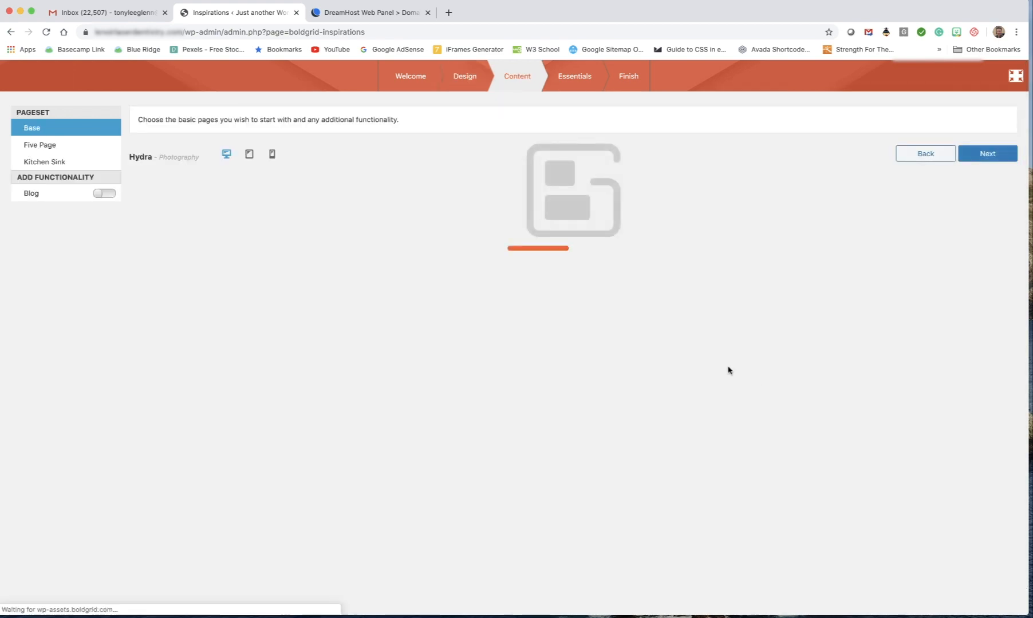
Choose the Five Page pageset for Hydra and look through the home page in the preview
{"action": "left_click", "coordinate": [43, 150]}
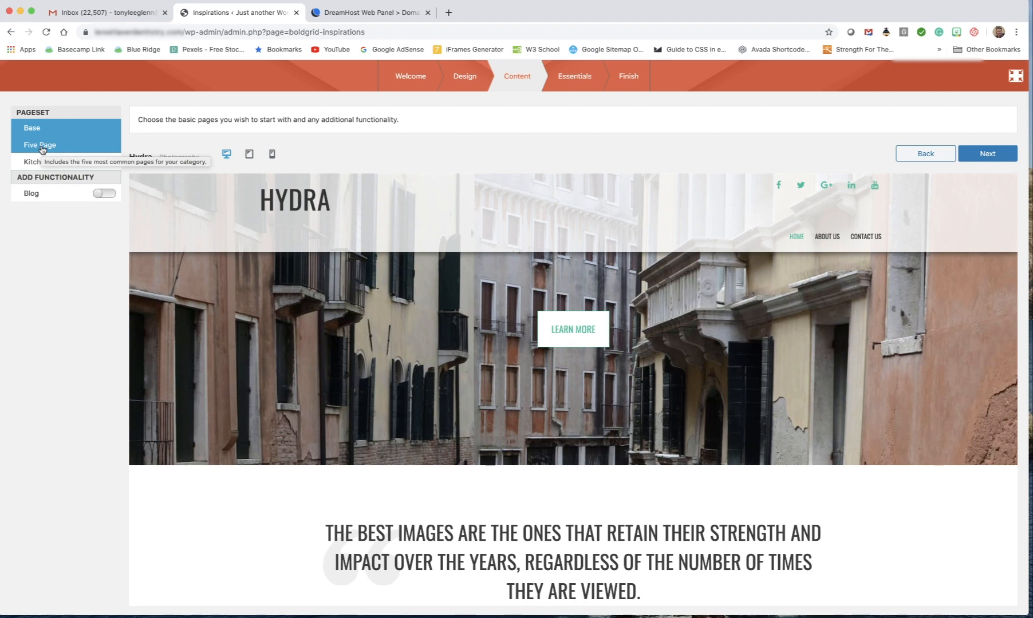
{"action": "left_click", "coordinate": [41, 150]}
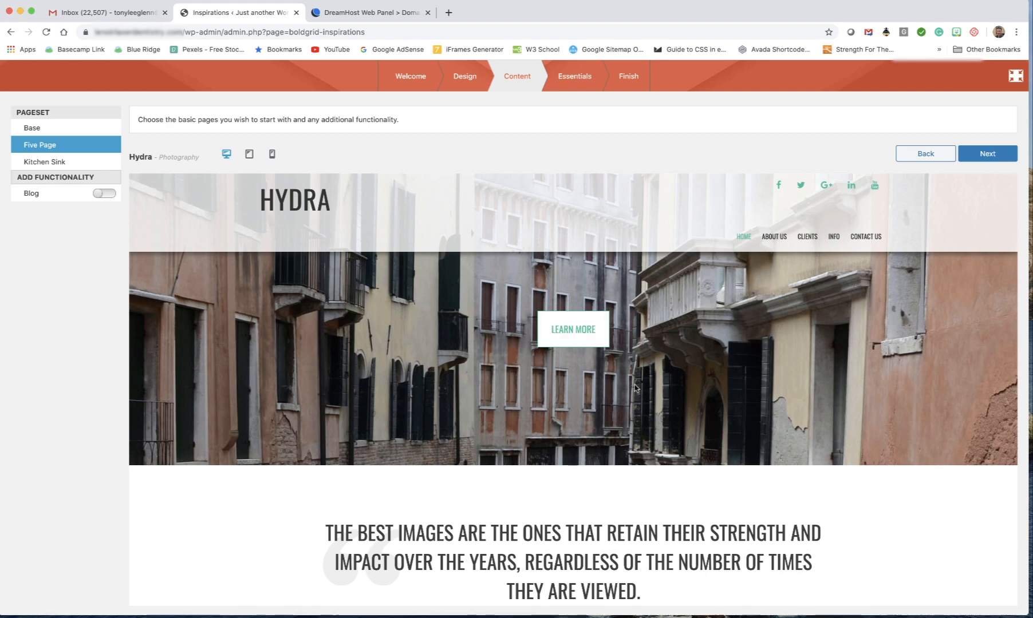
{"action": "scroll", "coordinate": [635, 388], "scroll_direction": "down", "scroll_amount": 10}
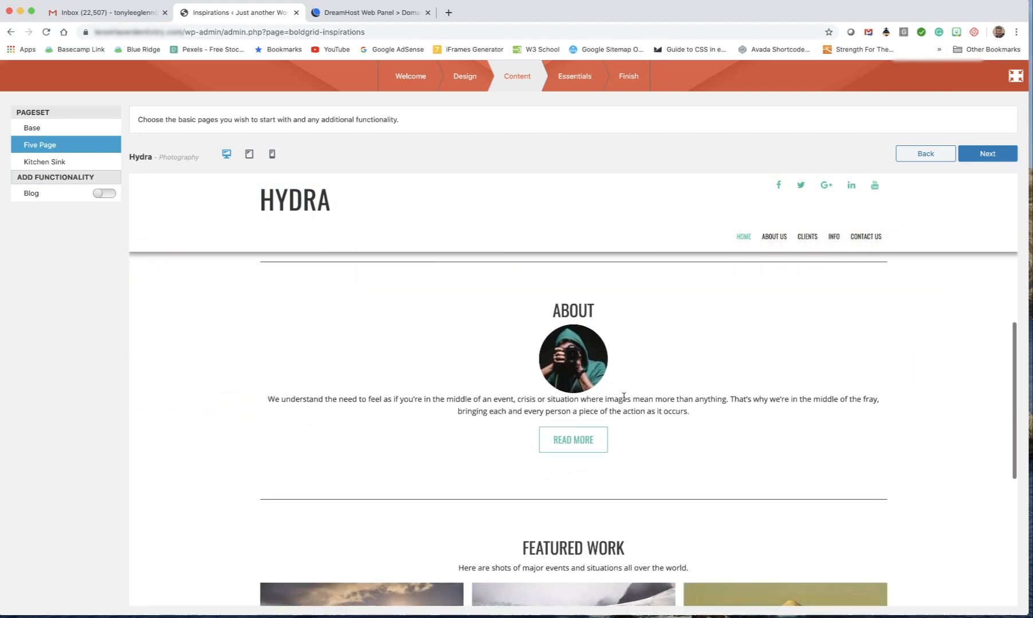
{"action": "scroll", "coordinate": [623, 397], "scroll_direction": "up", "scroll_amount": 10}
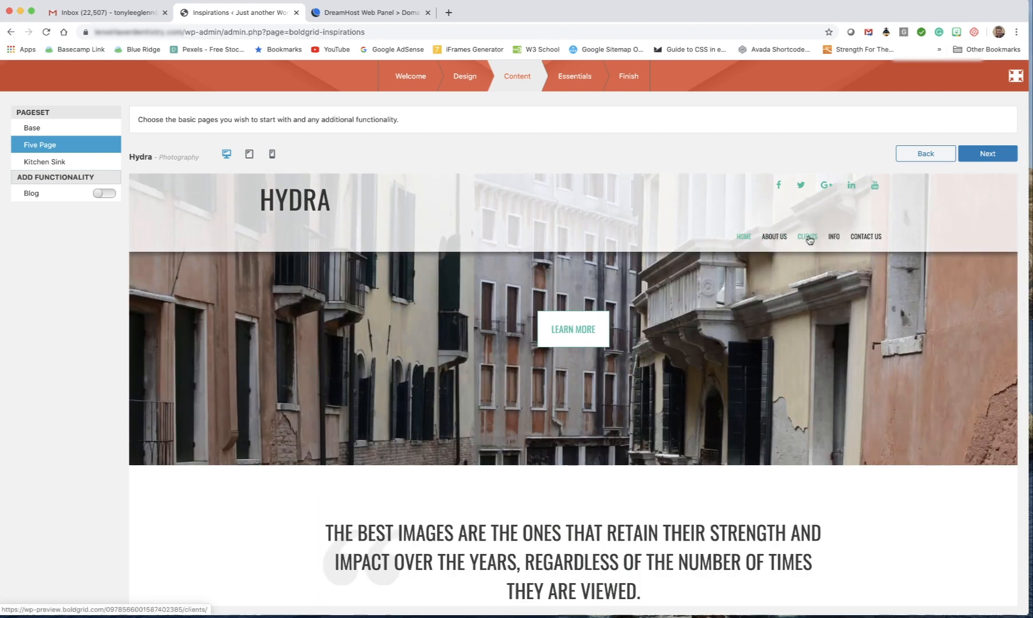
Examine the Clients and Info pages in the Hydra preview with the Five Page pageset
{"action": "left_click", "coordinate": [808, 238]}
{"action": "scroll", "coordinate": [535, 350], "scroll_direction": "down", "scroll_amount": 10}
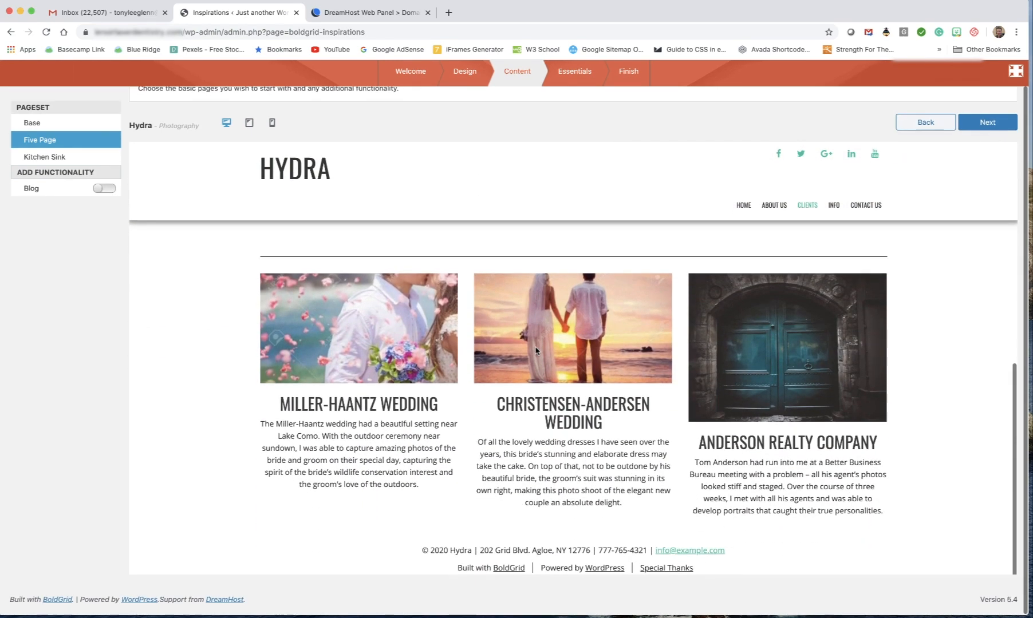
{"action": "scroll", "coordinate": [536, 349], "scroll_direction": "up", "scroll_amount": 10}
{"action": "left_click", "coordinate": [835, 212]}
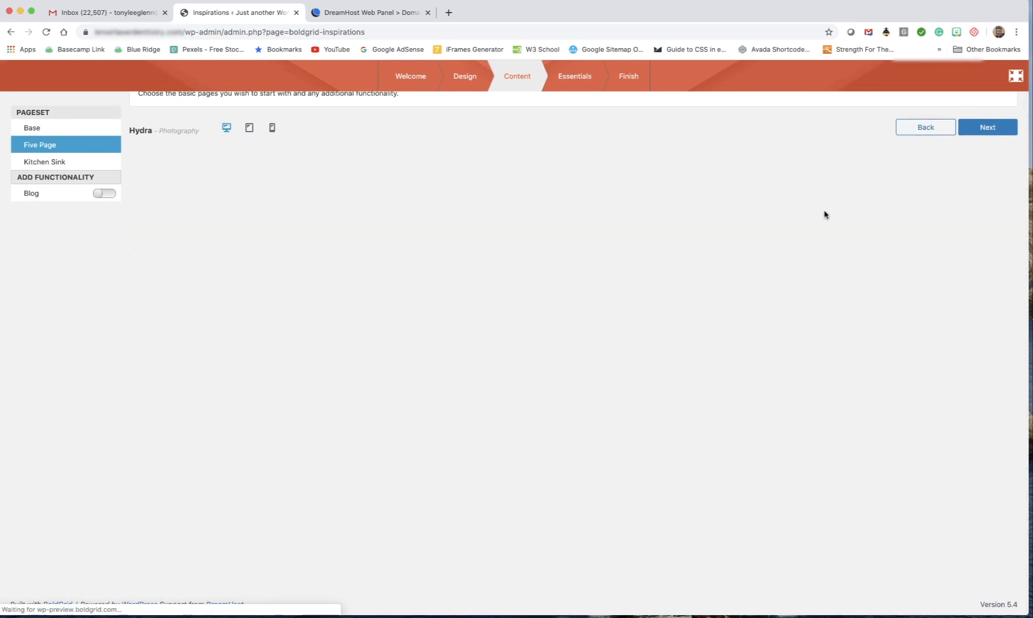
{"action": "scroll", "coordinate": [659, 255], "scroll_direction": "down", "scroll_amount": 10}
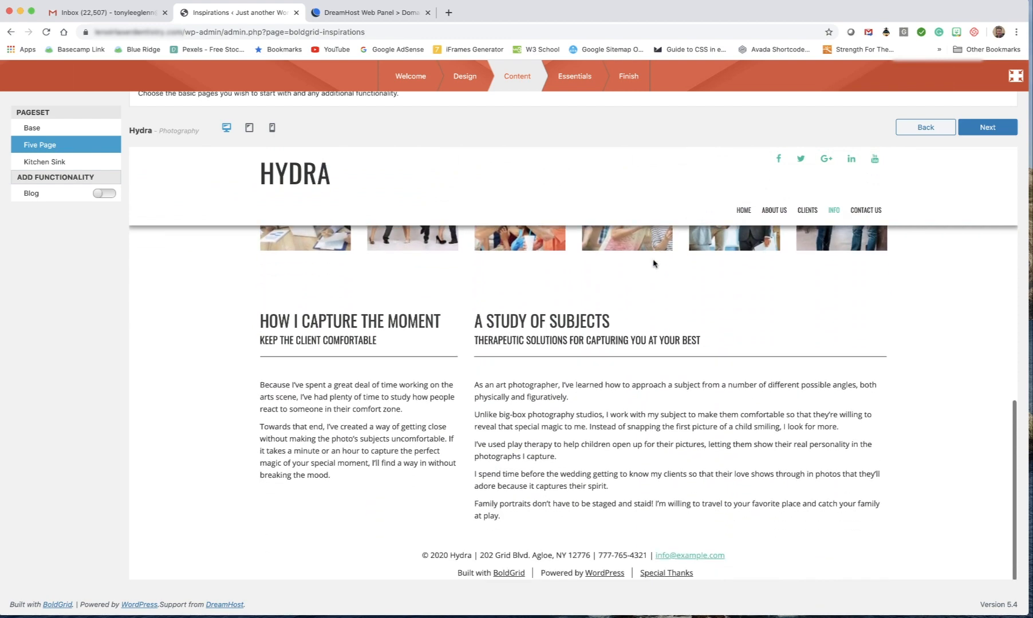
{"action": "scroll", "coordinate": [641, 299], "scroll_direction": "up", "scroll_amount": 10}
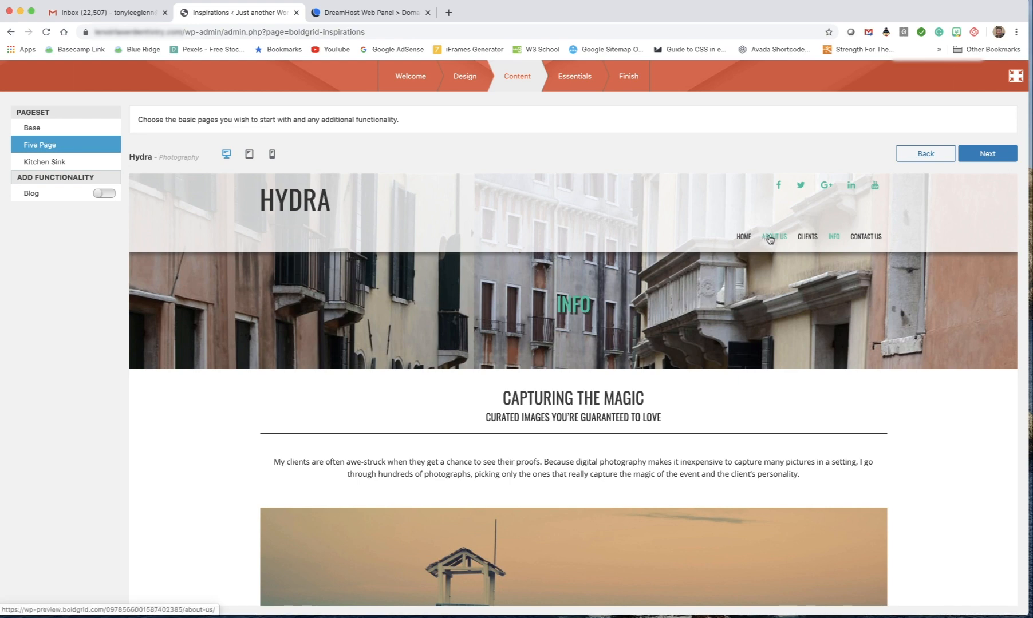
Examine the Contact Us page in the Hydra preview, including its contact form and footer
{"action": "left_click", "coordinate": [860, 239]}
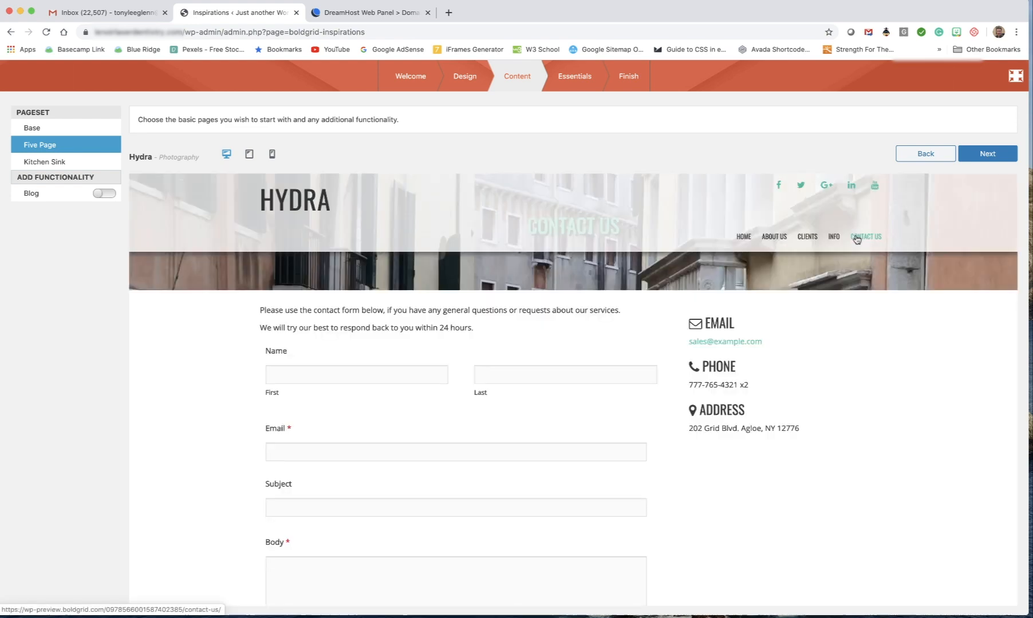
{"action": "scroll", "coordinate": [631, 307], "scroll_direction": "down", "scroll_amount": 2}
{"action": "scroll", "coordinate": [631, 308], "scroll_direction": "down", "scroll_amount": 2}
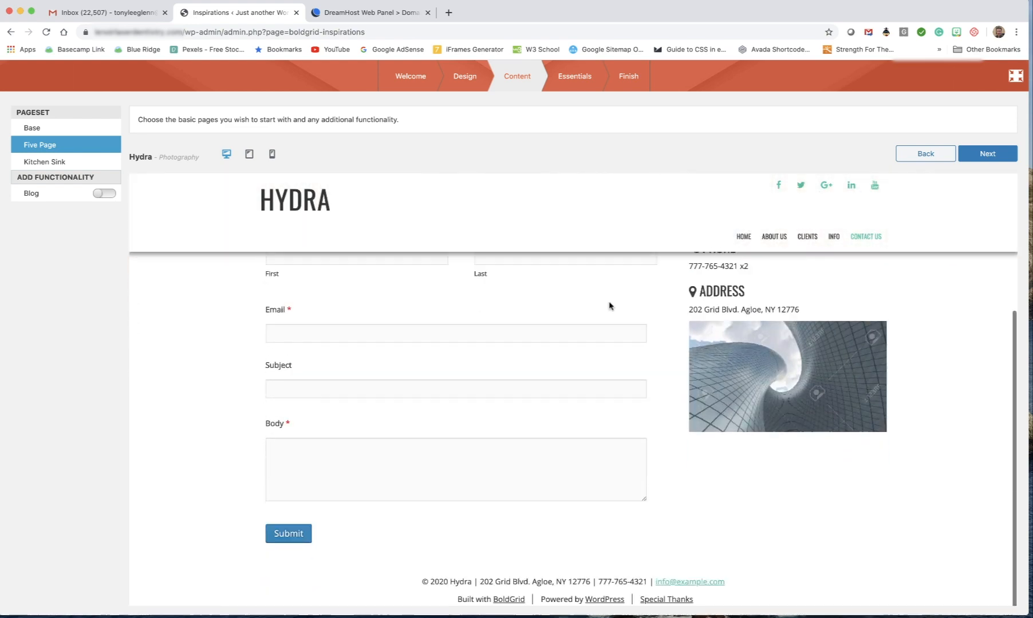
{"action": "scroll", "coordinate": [609, 304], "scroll_direction": "up", "scroll_amount": 5}
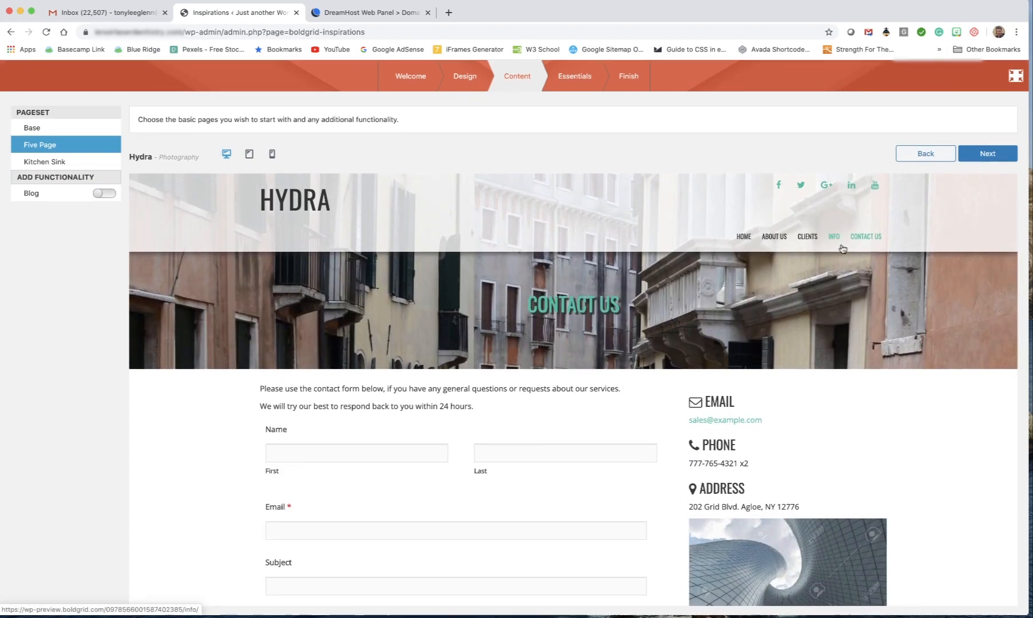
Reopen the Info page in the Hydra preview and examine its photos and text sections from header to footer
{"action": "left_click", "coordinate": [832, 238]}
{"action": "scroll", "coordinate": [569, 345], "scroll_direction": "down", "scroll_amount": 5}
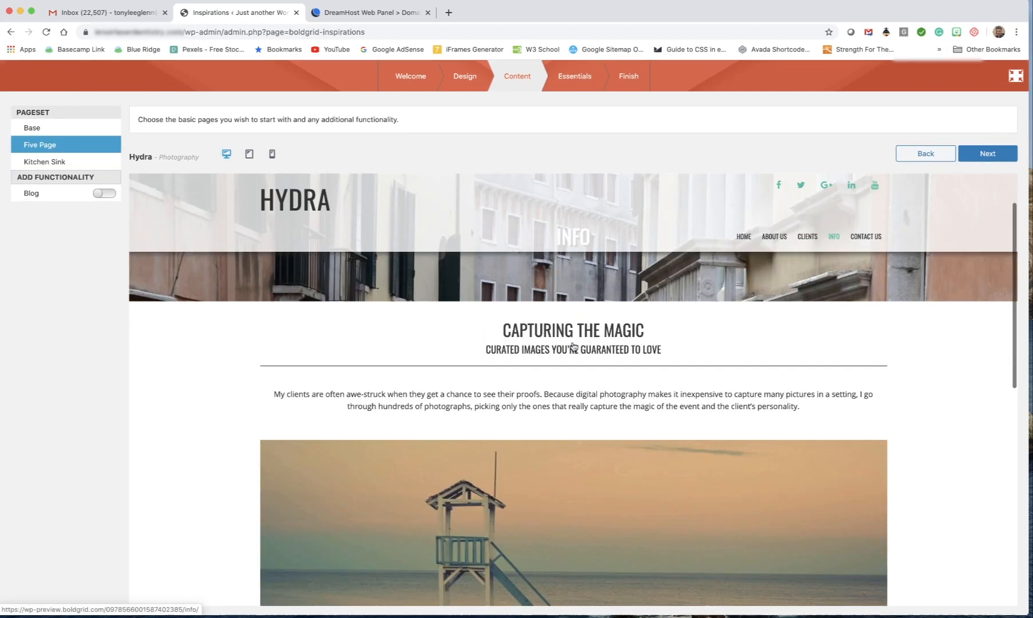
{"action": "scroll", "coordinate": [569, 345], "scroll_direction": "down", "scroll_amount": 5}
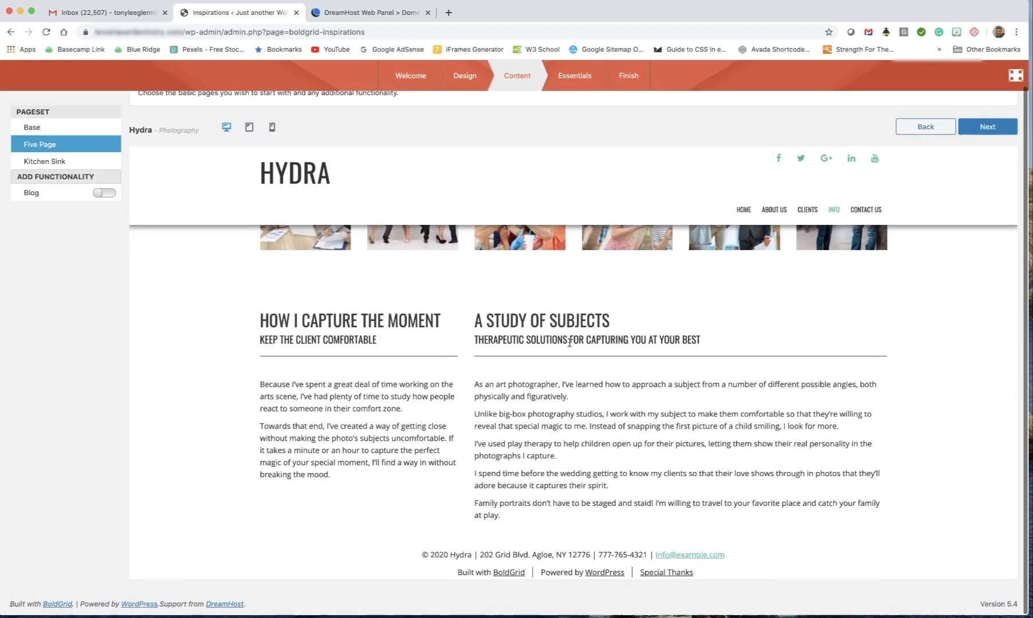
{"action": "scroll", "coordinate": [569, 347], "scroll_direction": "up", "scroll_amount": 4}
{"action": "scroll", "coordinate": [568, 348], "scroll_direction": "up", "scroll_amount": 6}
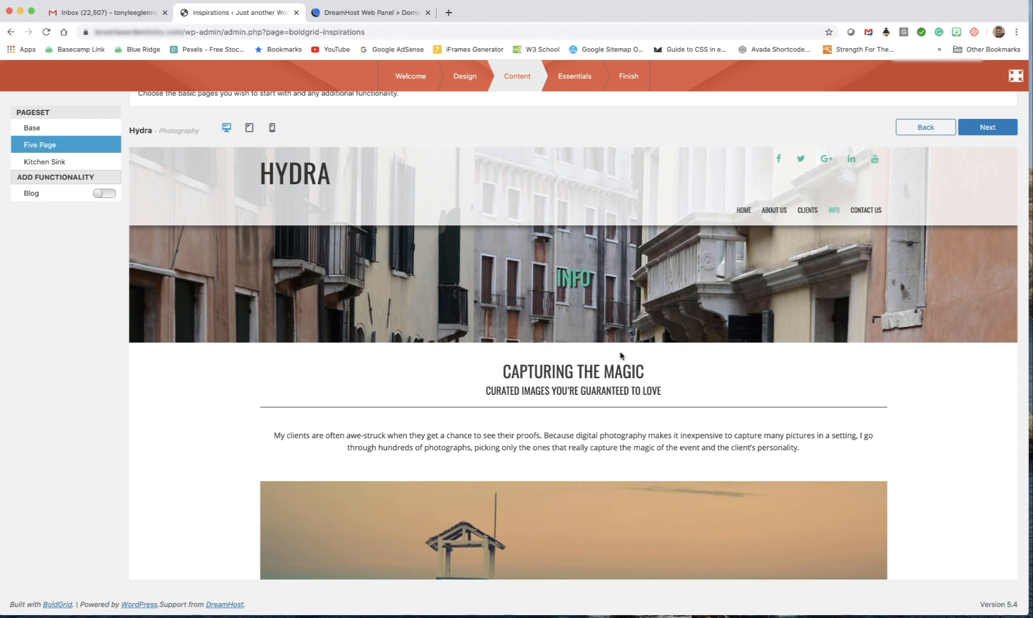
{"action": "scroll", "coordinate": [620, 355], "scroll_direction": "down", "scroll_amount": 10}
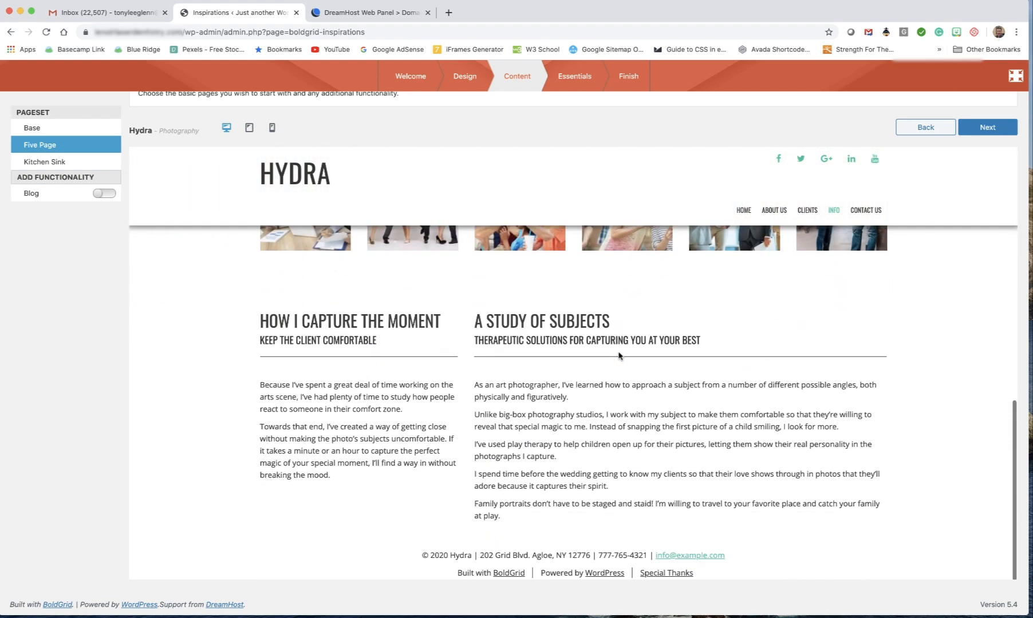
{"action": "scroll", "coordinate": [617, 355], "scroll_direction": "up", "scroll_amount": 10}
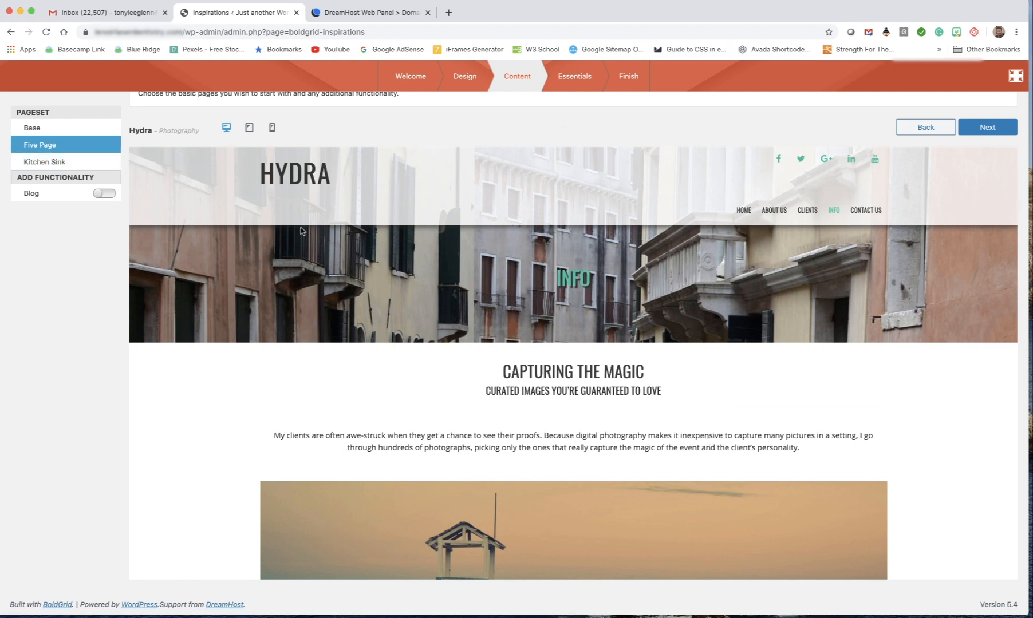
{"action": "scroll", "coordinate": [628, 278], "scroll_direction": "up", "scroll_amount": 1}
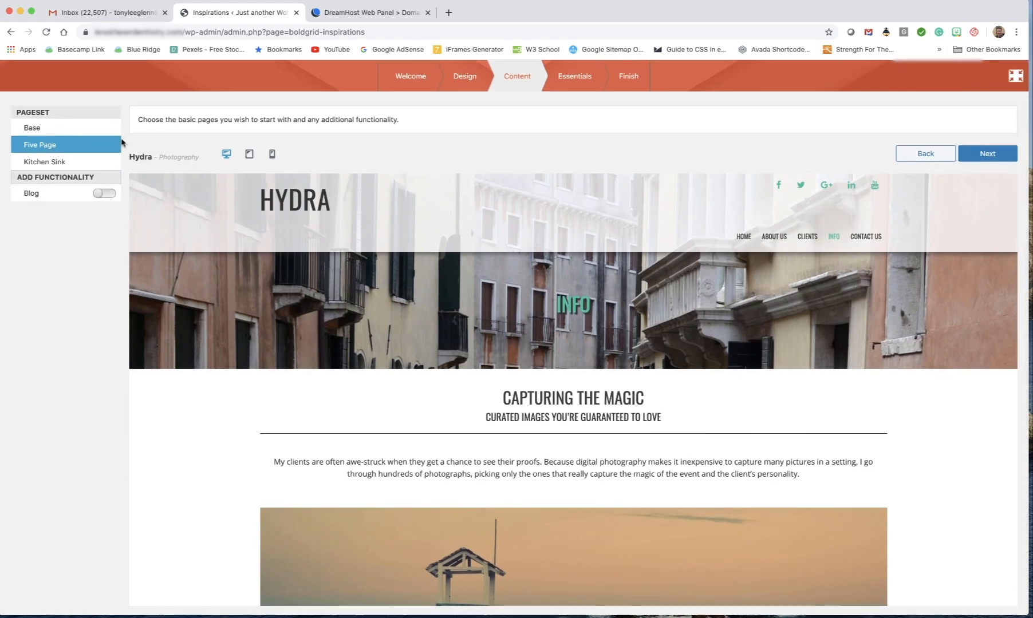
{"action": "scroll", "coordinate": [849, 399], "scroll_direction": "down", "scroll_amount": 10}
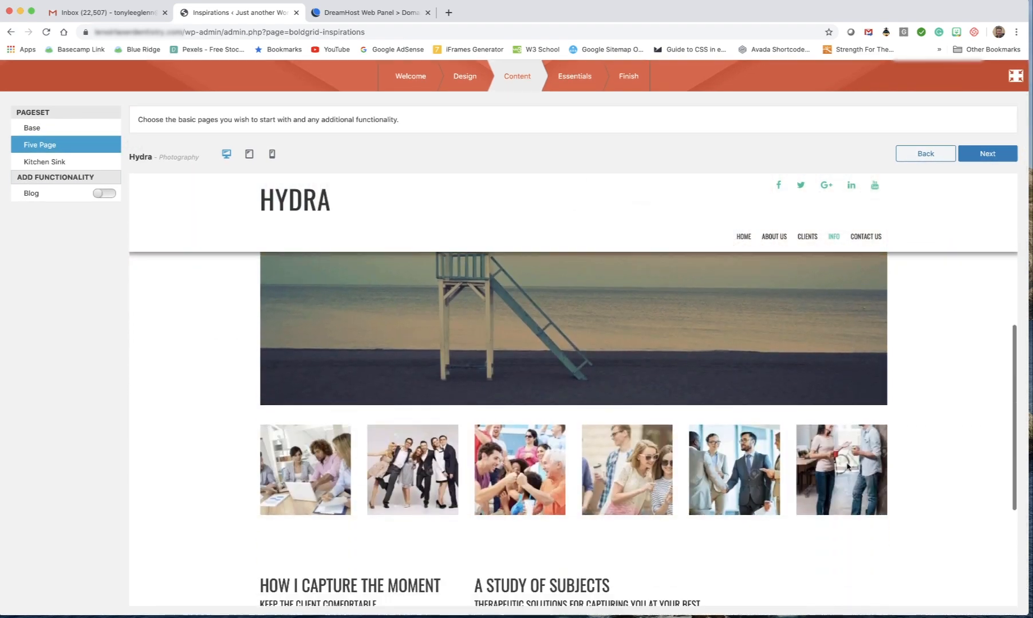
{"action": "scroll", "coordinate": [844, 452], "scroll_direction": "up", "scroll_amount": 5}
{"action": "scroll", "coordinate": [843, 452], "scroll_direction": "up", "scroll_amount": 4}
View the Hydra home page's featured work gallery and follow its View More link to examine the About Us page
{"action": "left_click", "coordinate": [743, 236]}
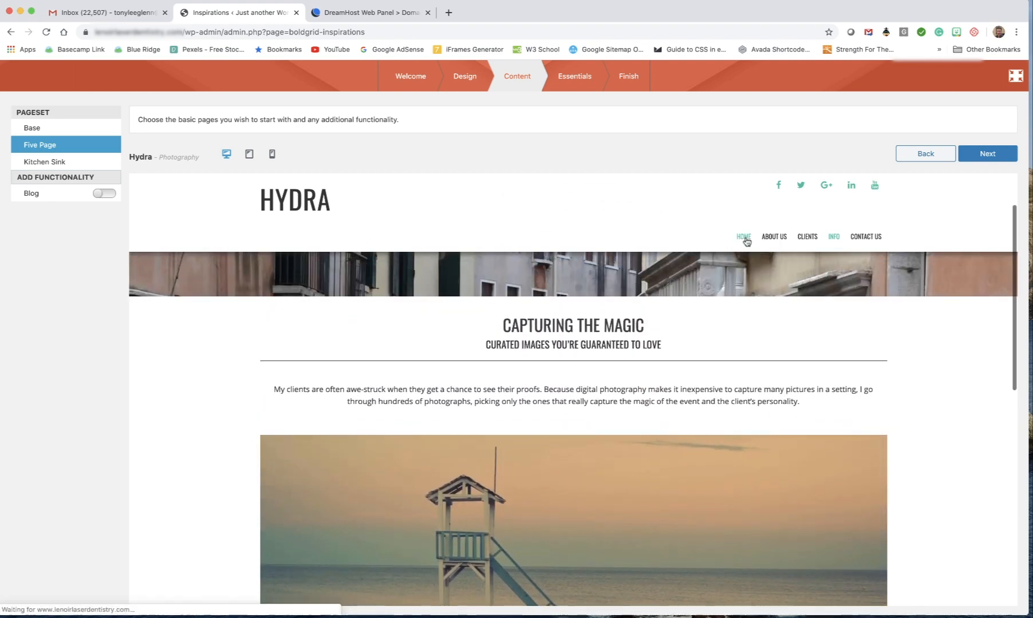
{"action": "scroll", "coordinate": [772, 346], "scroll_direction": "down", "scroll_amount": 15}
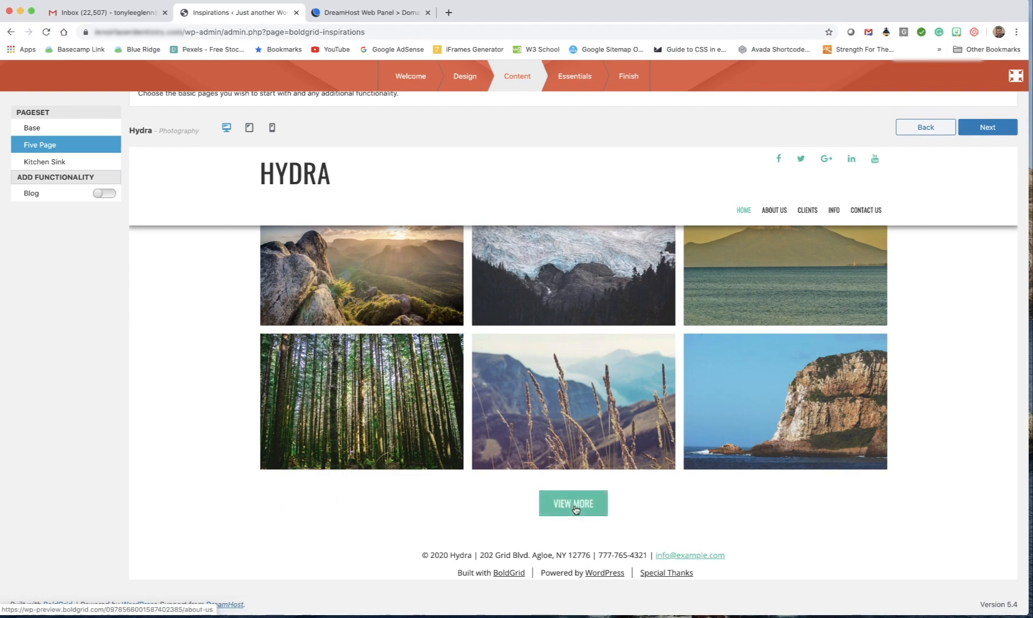
{"action": "left_click", "coordinate": [590, 507]}
{"action": "scroll", "coordinate": [752, 452], "scroll_direction": "down", "scroll_amount": 5}
{"action": "scroll", "coordinate": [752, 452], "scroll_direction": "down", "scroll_amount": 4}
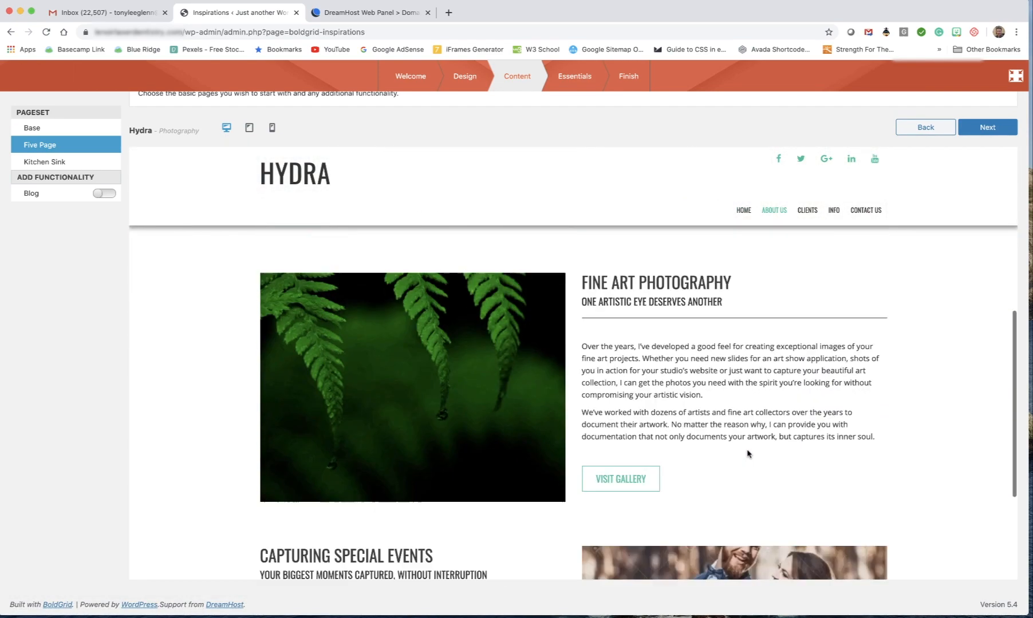
{"action": "scroll", "coordinate": [745, 452], "scroll_direction": "up", "scroll_amount": 7}
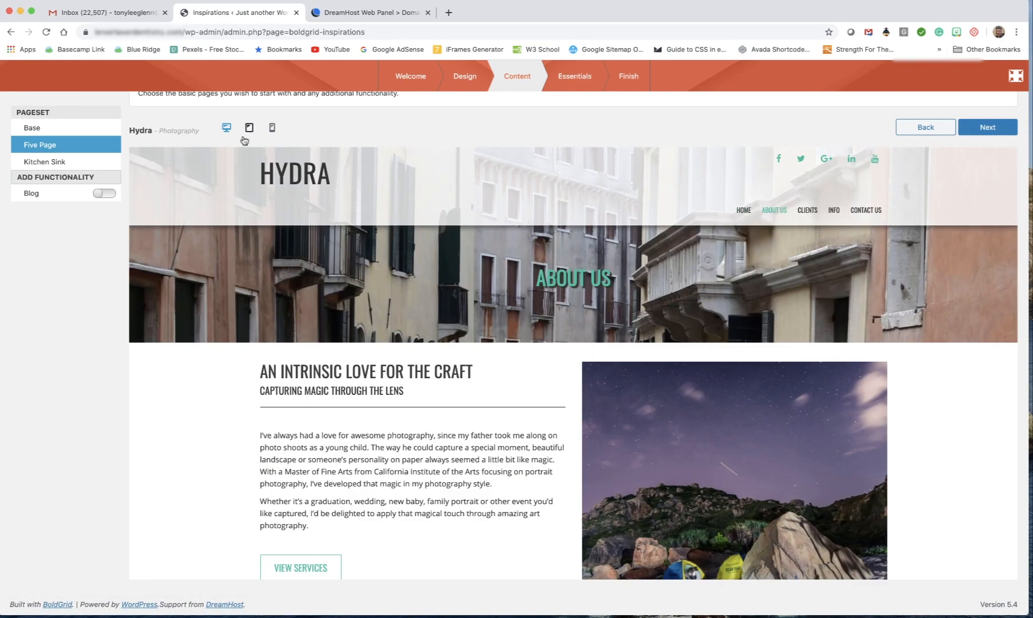
{"action": "scroll", "coordinate": [395, 329], "scroll_direction": "up", "scroll_amount": 1}
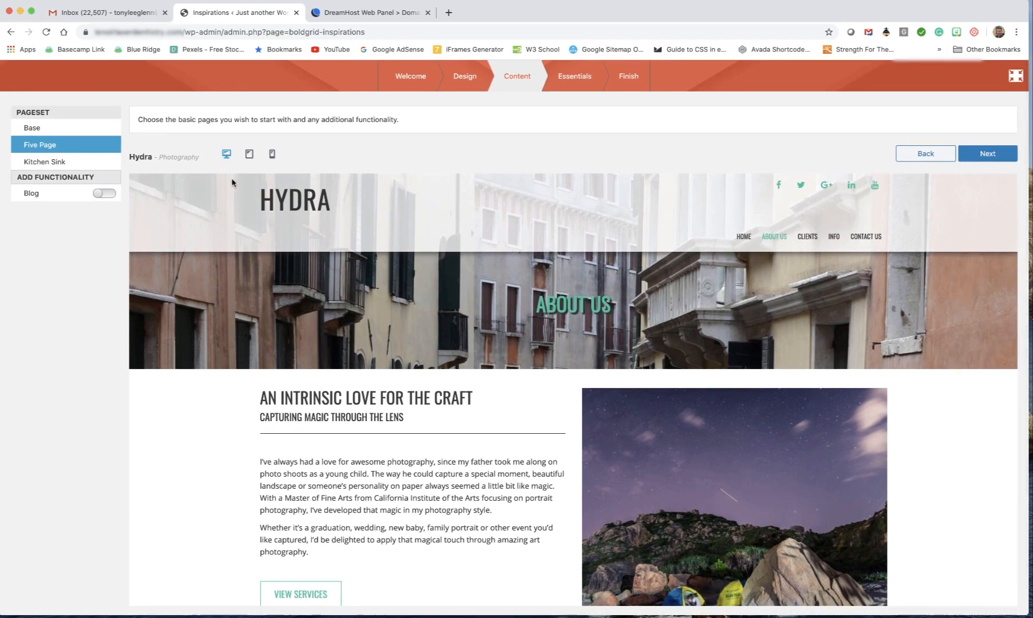